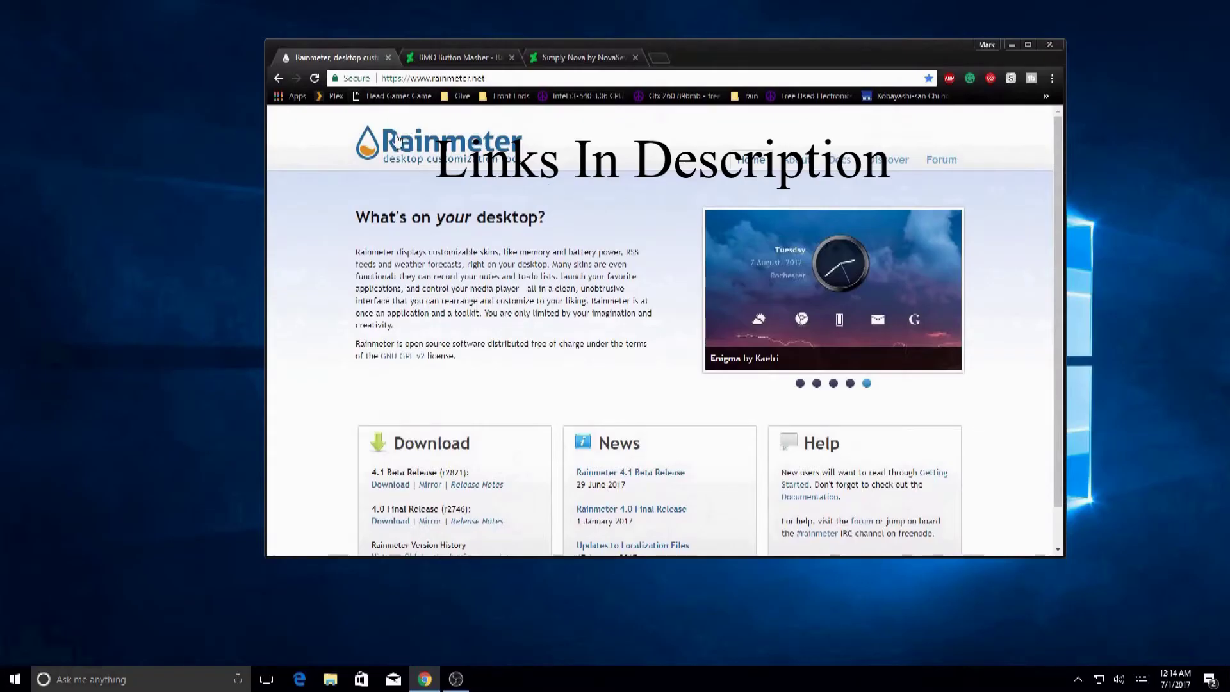
Download the BMO Button Masher skin installer from DeviantArt and save it to Downloads
{"action": "scroll", "coordinate": [483, 412], "scroll_direction": "down", "scroll_amount": 1}
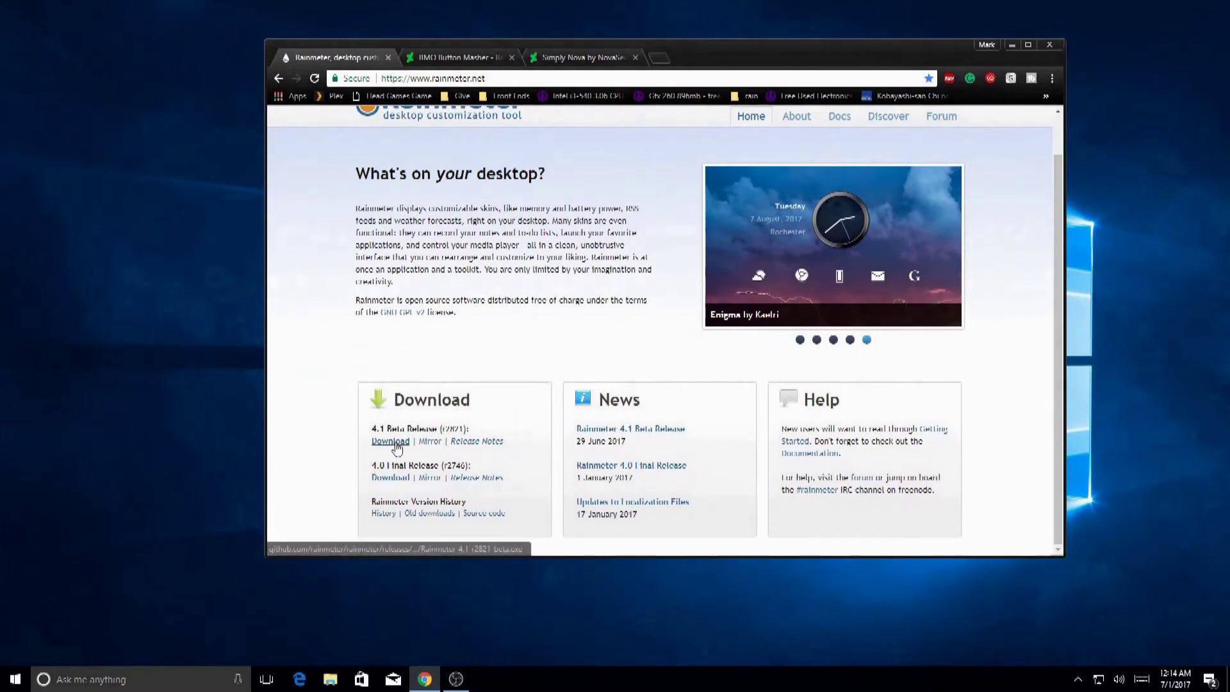
{"action": "left_click", "coordinate": [451, 57]}
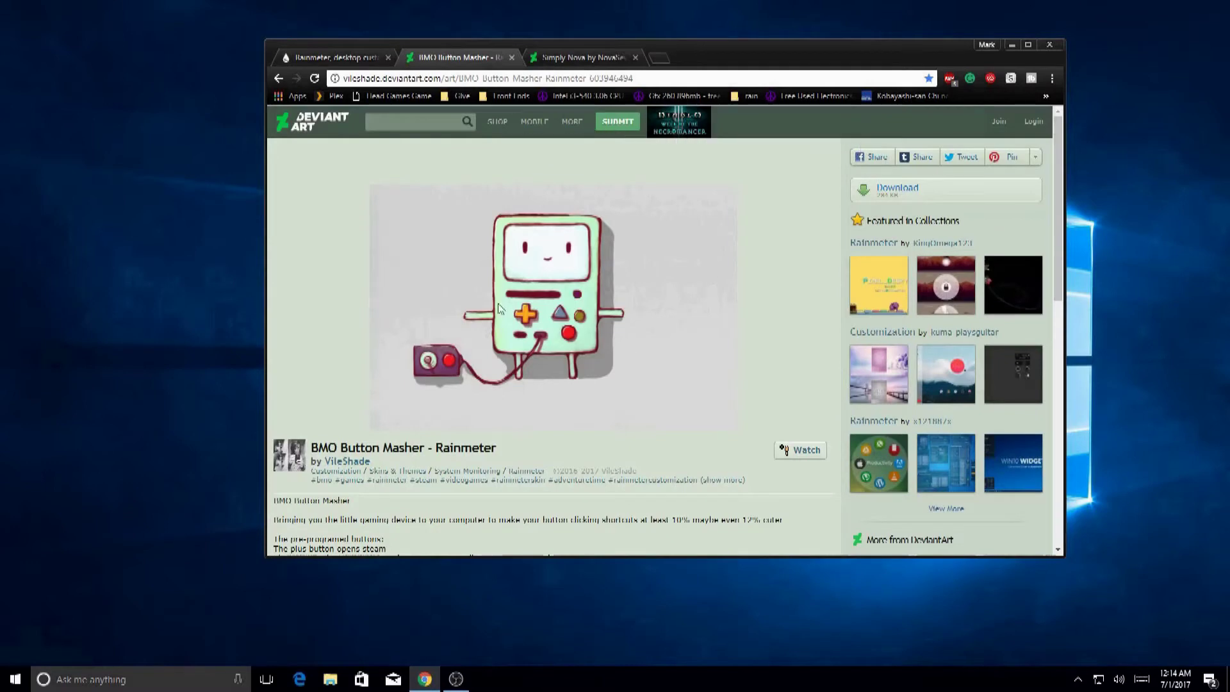
{"action": "left_click", "coordinate": [884, 189]}
{"action": "left_click", "coordinate": [769, 363]}
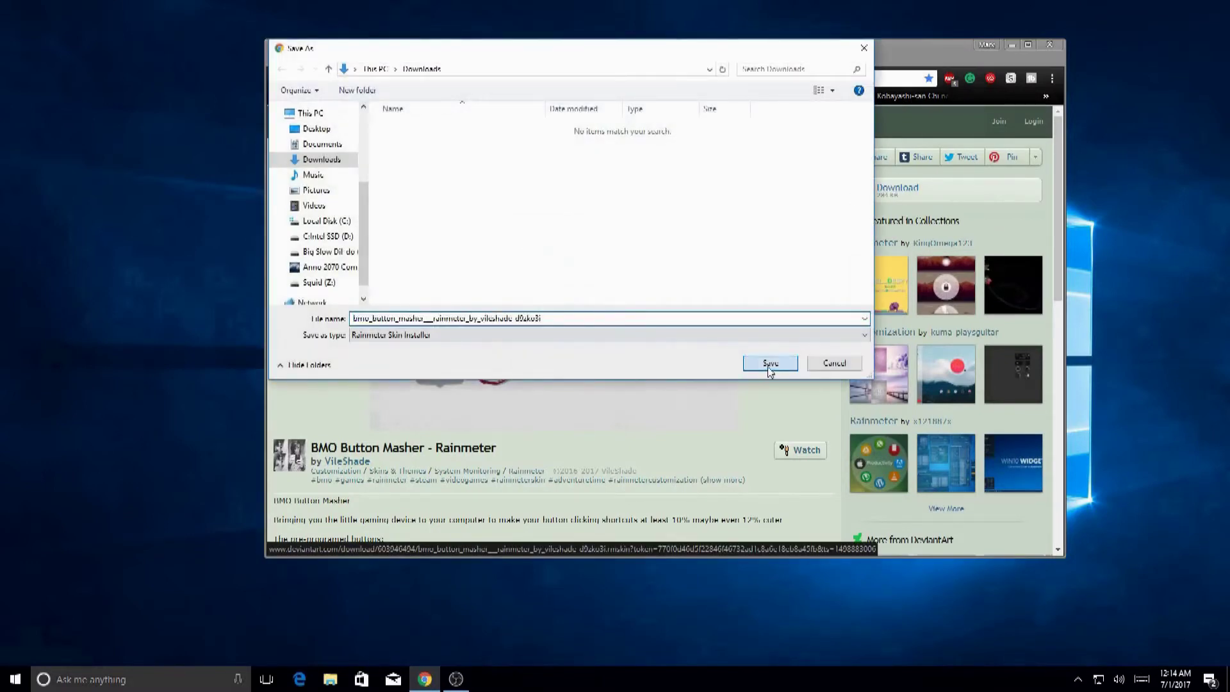
Download the Simply Nova skin installer and save it to Downloads
{"action": "left_click", "coordinate": [557, 56]}
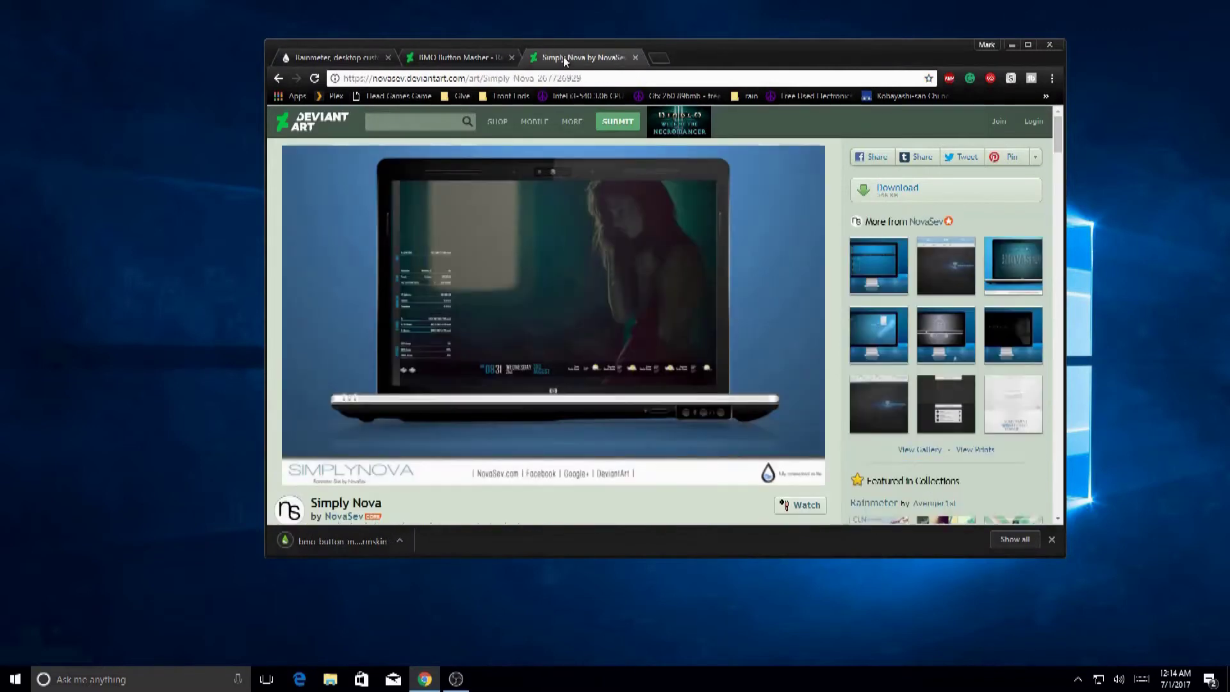
{"action": "left_click", "coordinate": [922, 196]}
{"action": "left_click", "coordinate": [771, 363]}
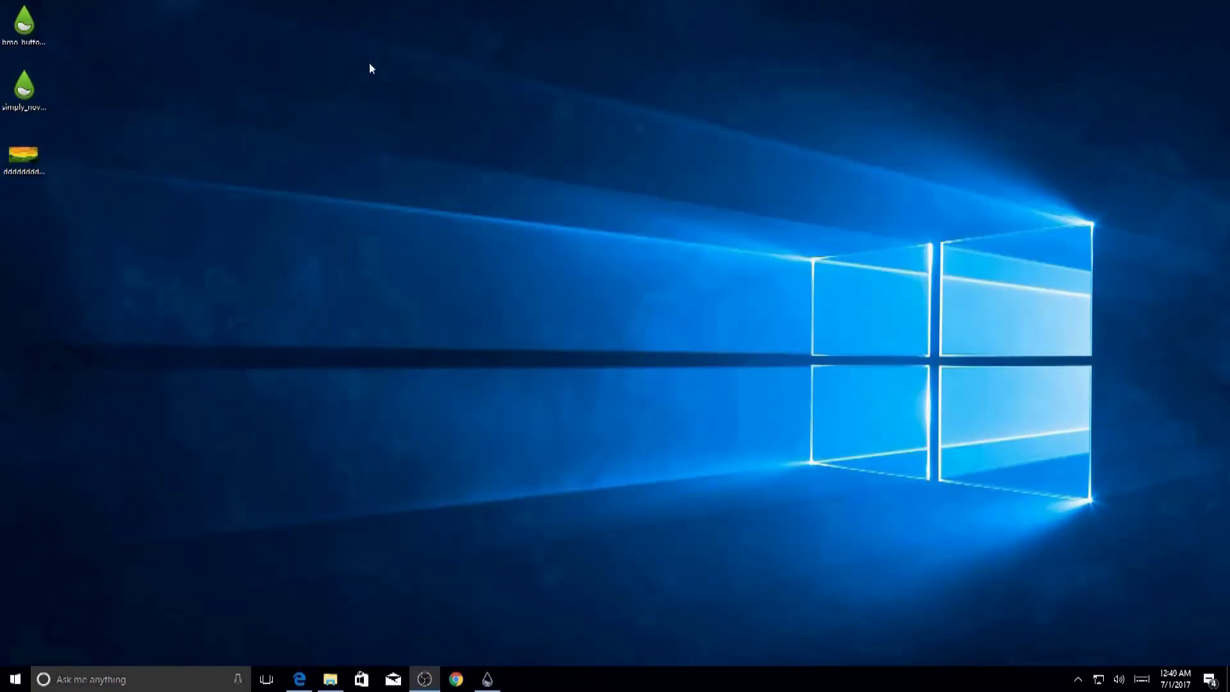
Switch on 'Automatically hide the taskbar in desktop mode' in Taskbar settings
{"action": "left_click_drag", "start_coordinate": [370, 64], "coordinate": [849, 375]}
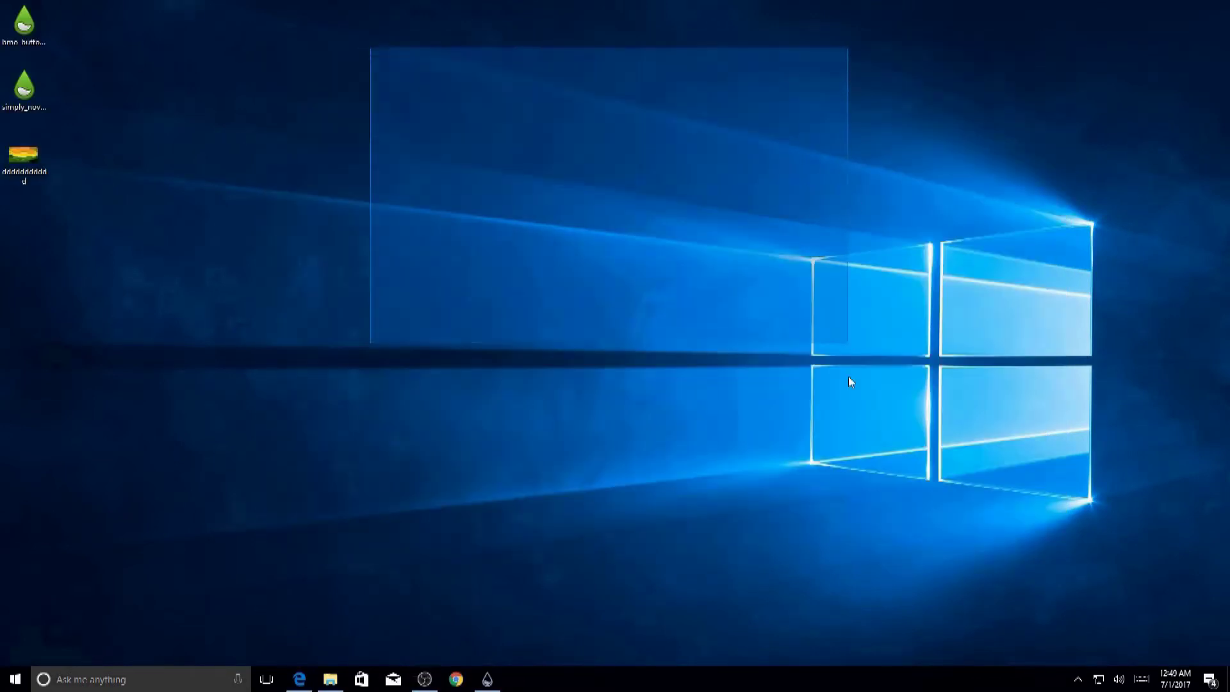
{"action": "left_click_drag", "start_coordinate": [544, 399], "coordinate": [940, 563]}
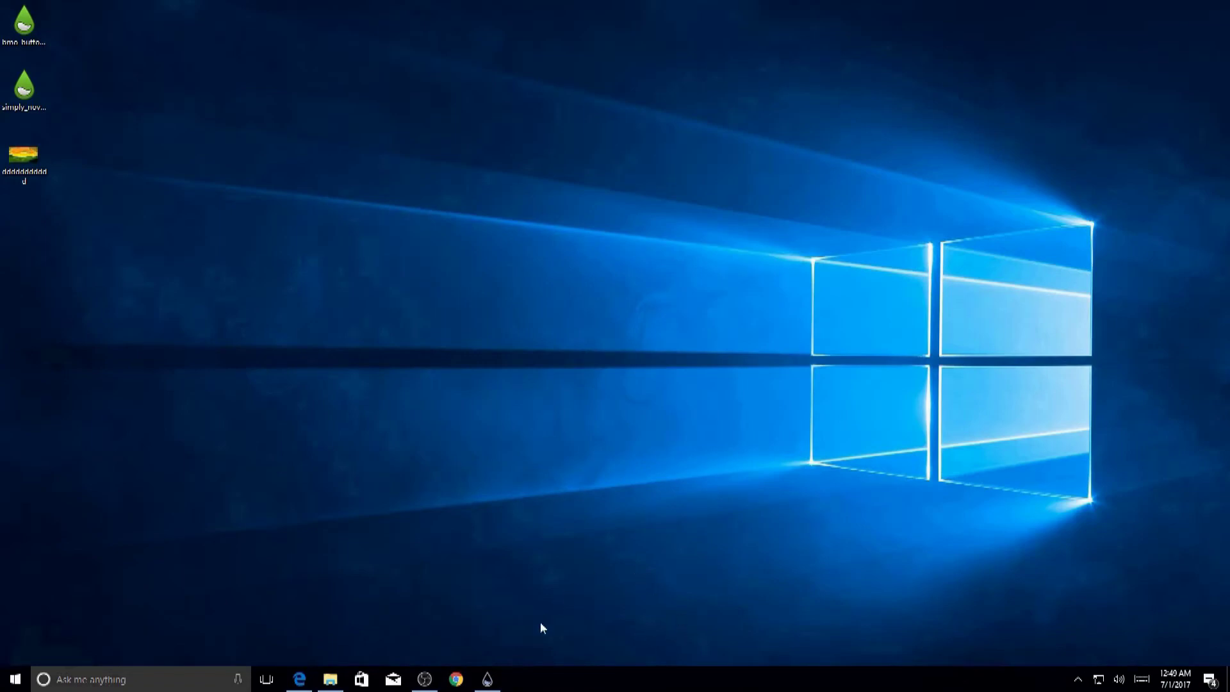
{"action": "right_click", "coordinate": [655, 683]}
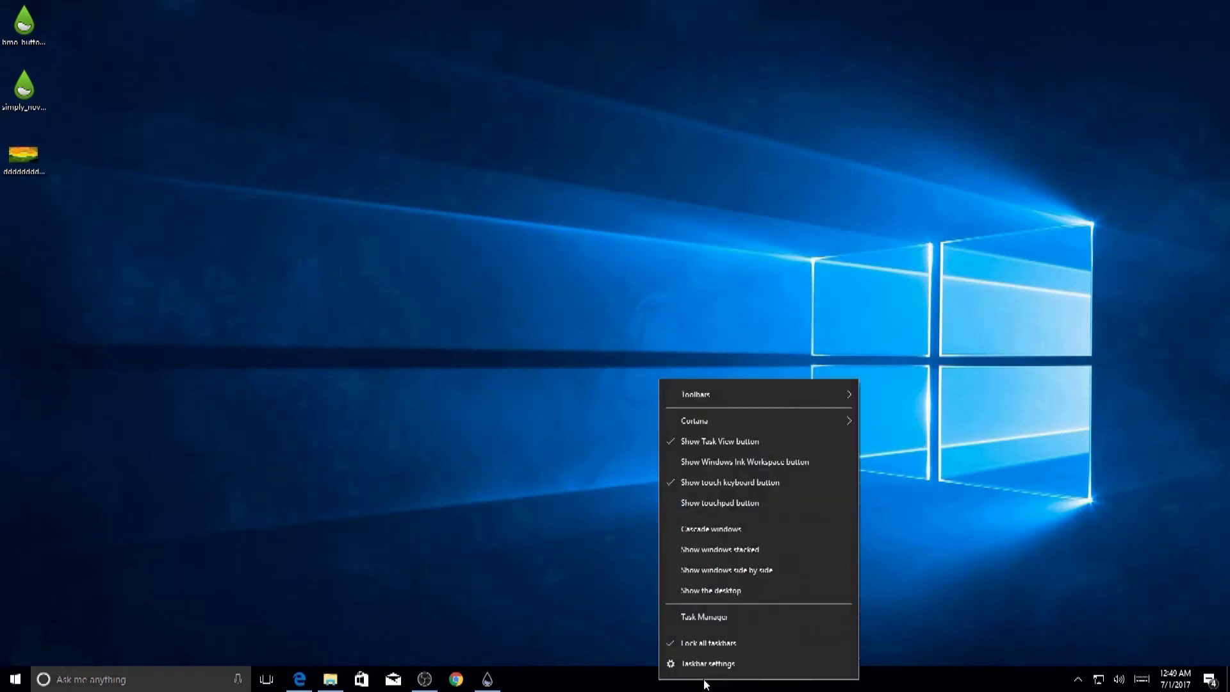
{"action": "left_click", "coordinate": [742, 661]}
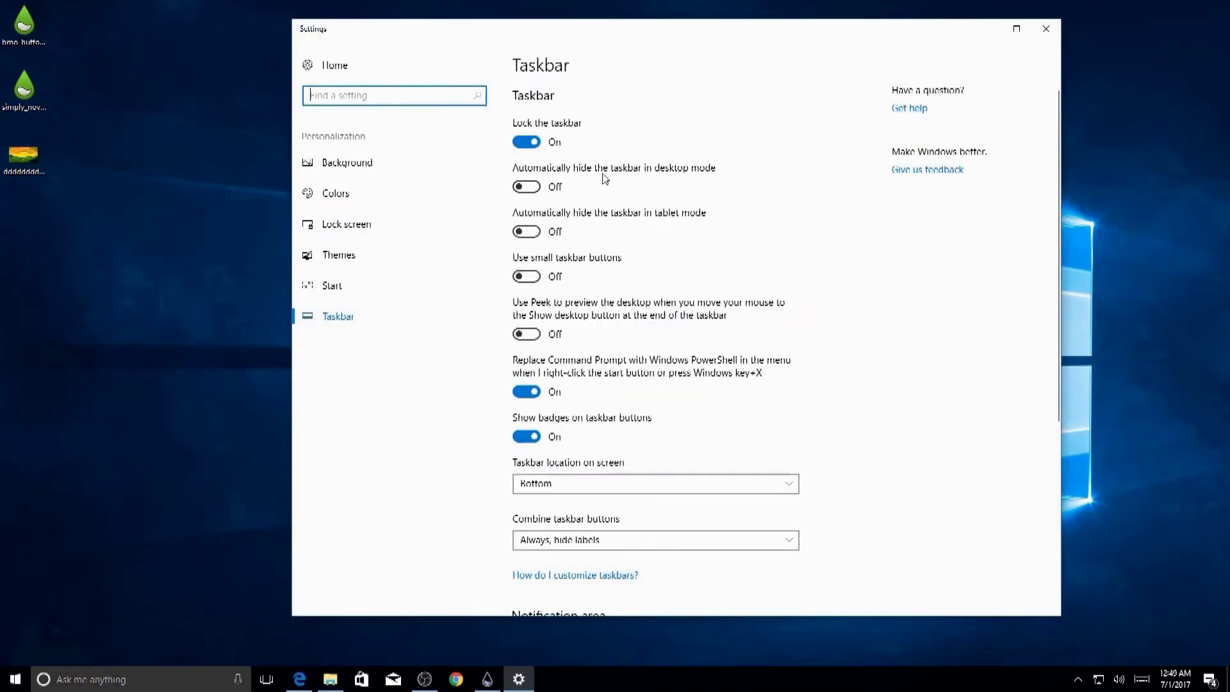
{"action": "left_click", "coordinate": [527, 187]}
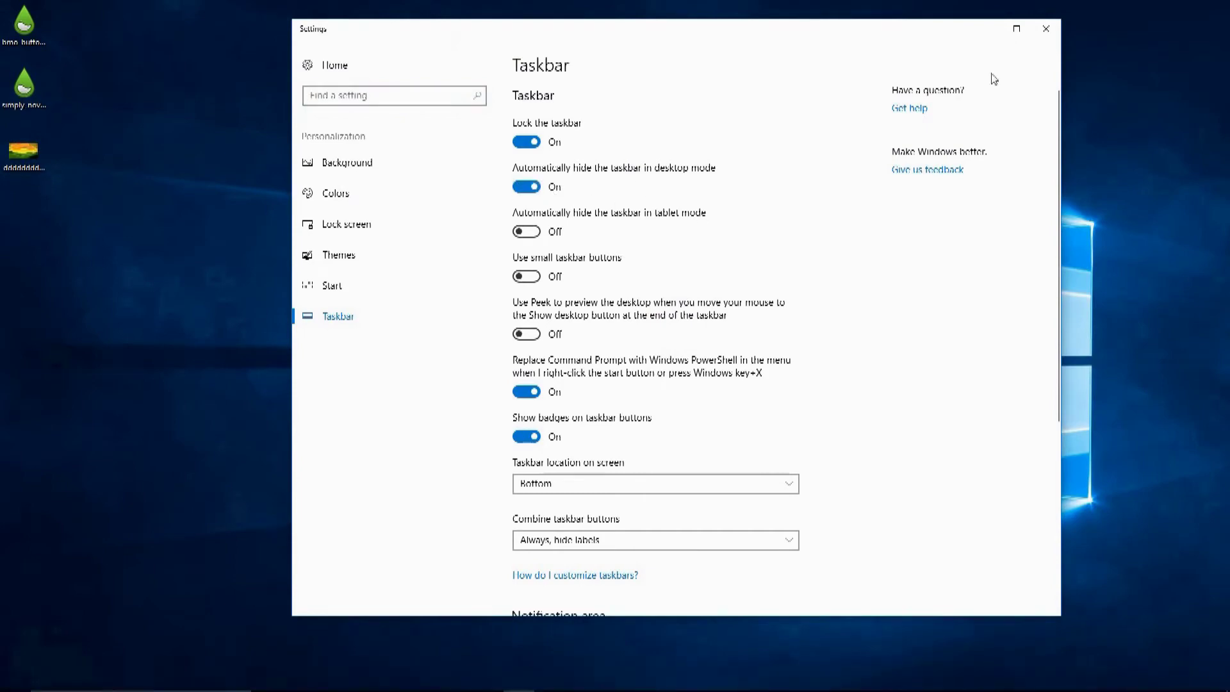
Close Settings and make the cartoon sunset-over-green-hills image the desktop background via Photos
{"action": "left_click", "coordinate": [1047, 30]}
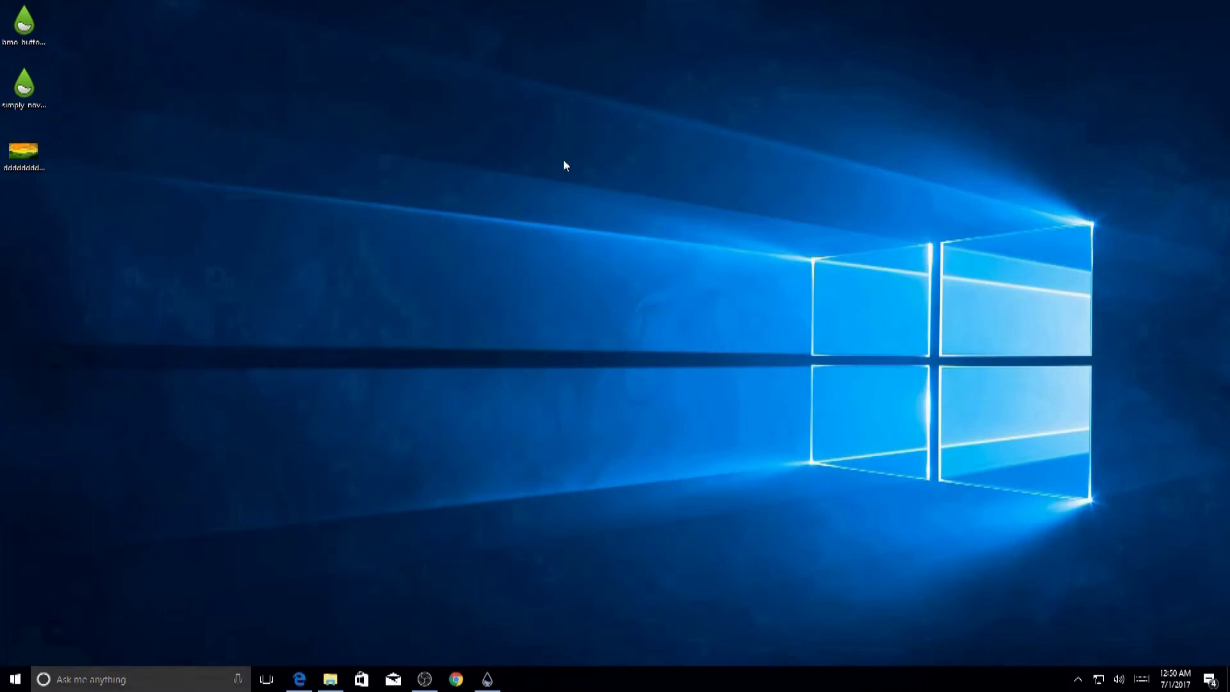
{"action": "right_click", "coordinate": [23, 150]}
{"action": "left_click", "coordinate": [39, 157]}
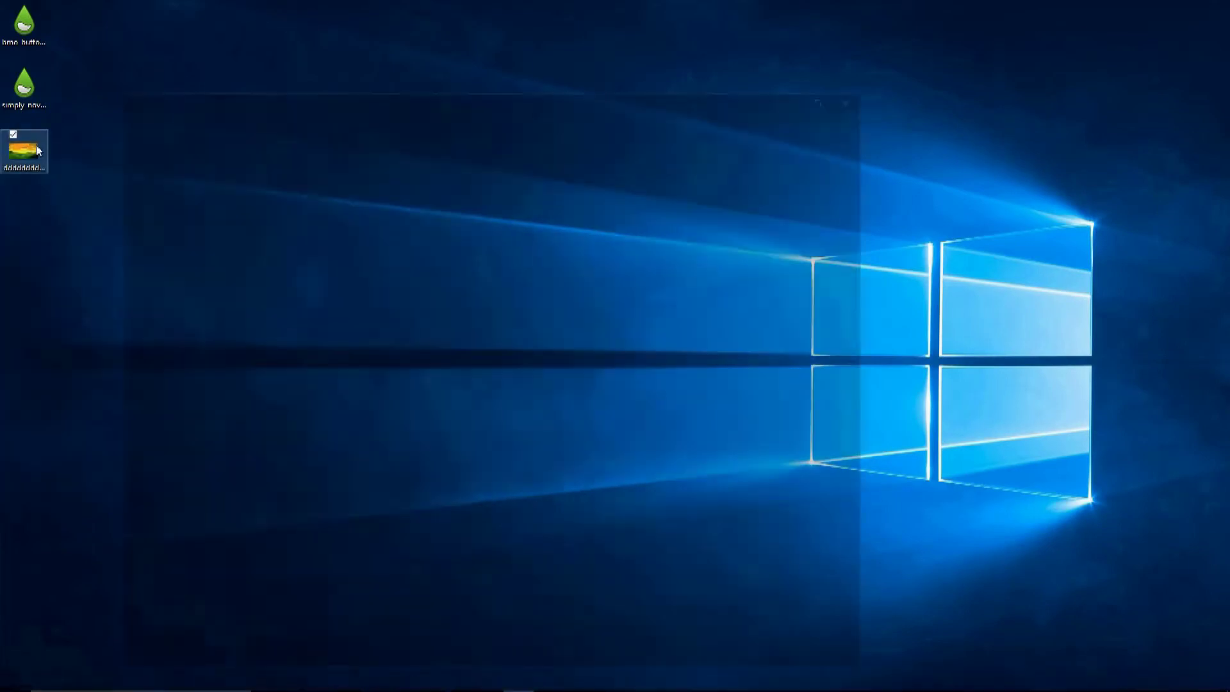
{"action": "right_click", "coordinate": [525, 394]}
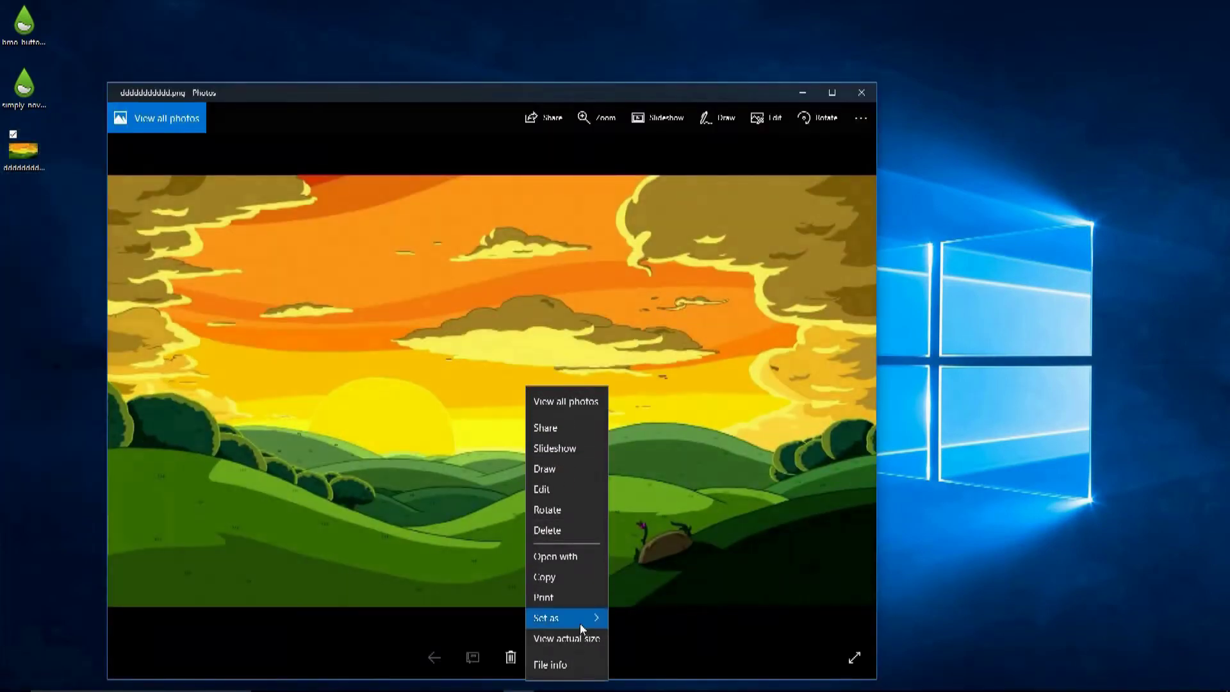
{"action": "mouse_move", "coordinate": [579, 624]}
{"action": "left_click", "coordinate": [653, 644]}
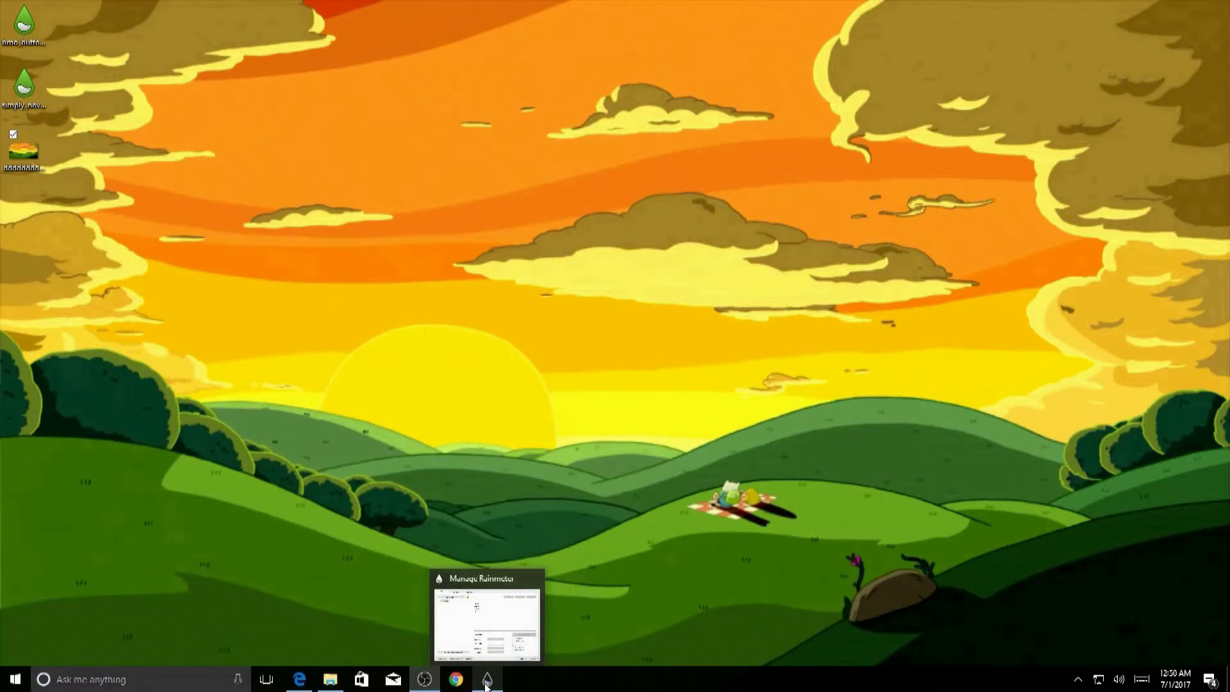
Bring up the Rainmeter manager and run the BMO Button Masher .rmskin installer from the desktop
{"action": "left_click", "coordinate": [486, 684]}
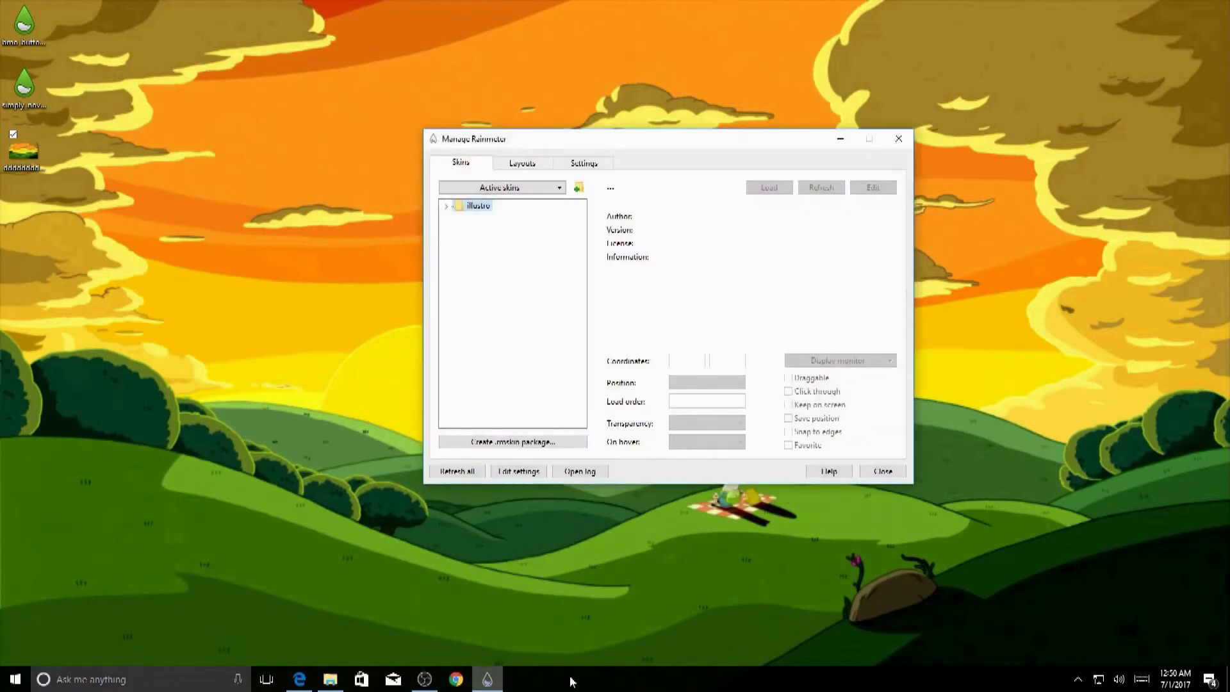
{"action": "left_click", "coordinate": [1078, 679]}
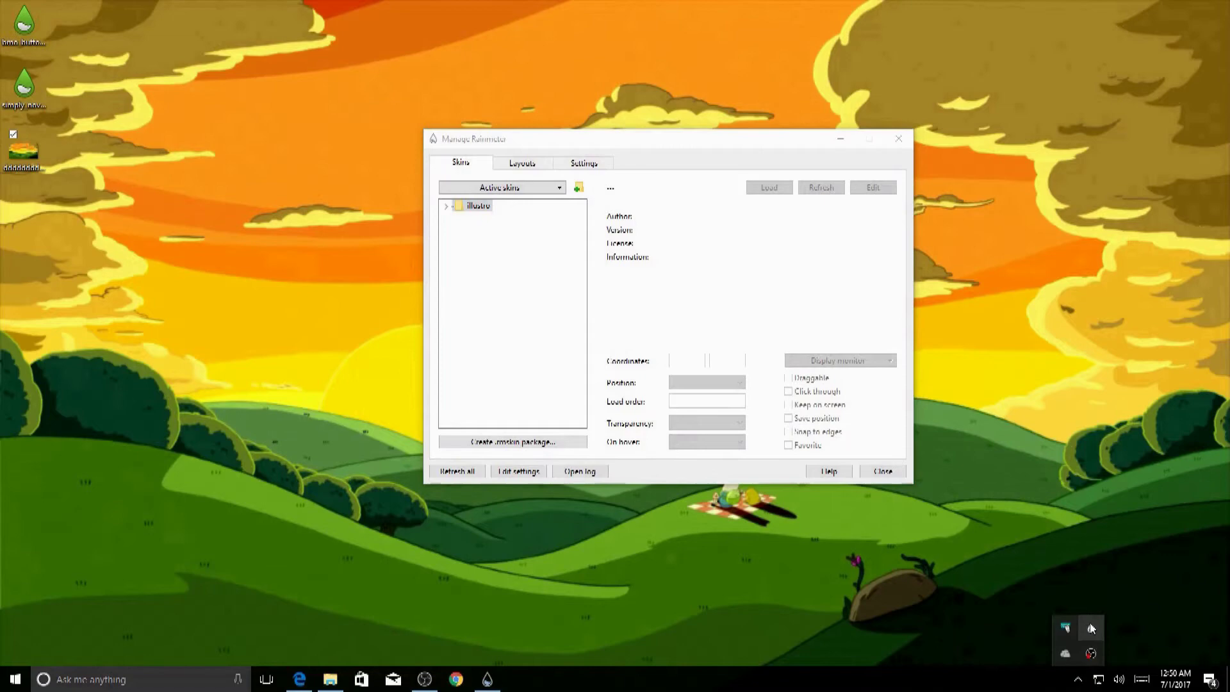
{"action": "left_click", "coordinate": [708, 540]}
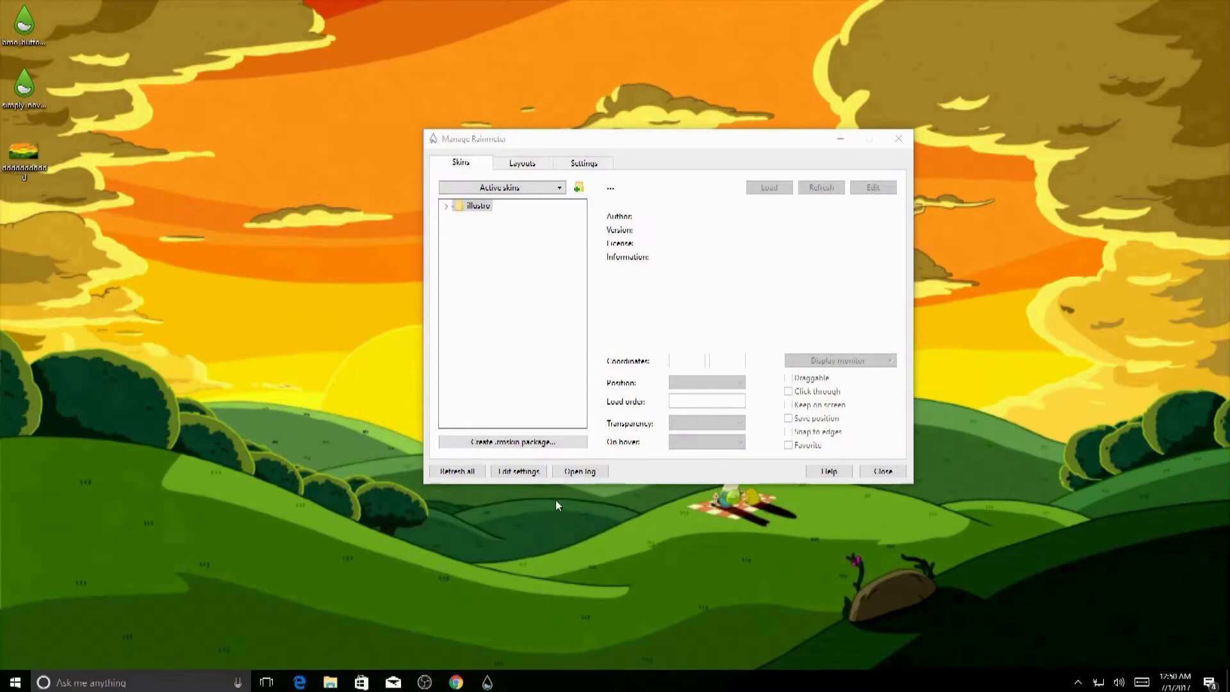
{"action": "double_click", "coordinate": [25, 25]}
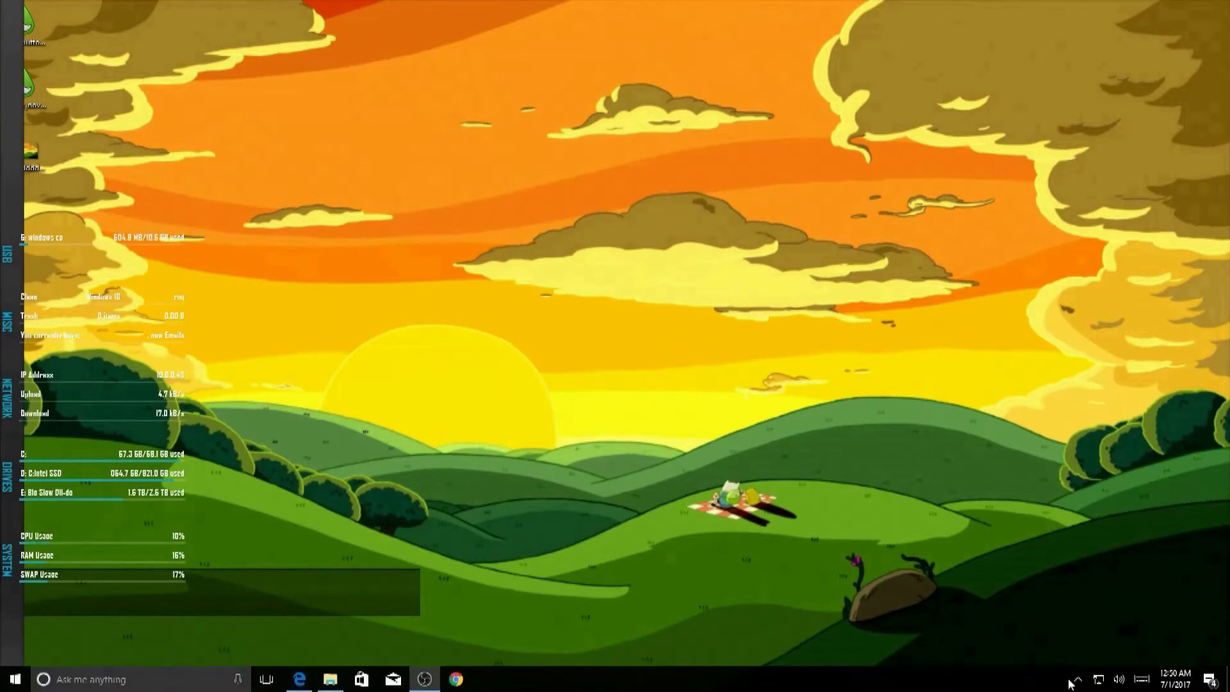
Load the BMO skin from the Rainmeter manager and move it to the desktop's right side
{"action": "left_click", "coordinate": [1077, 681]}
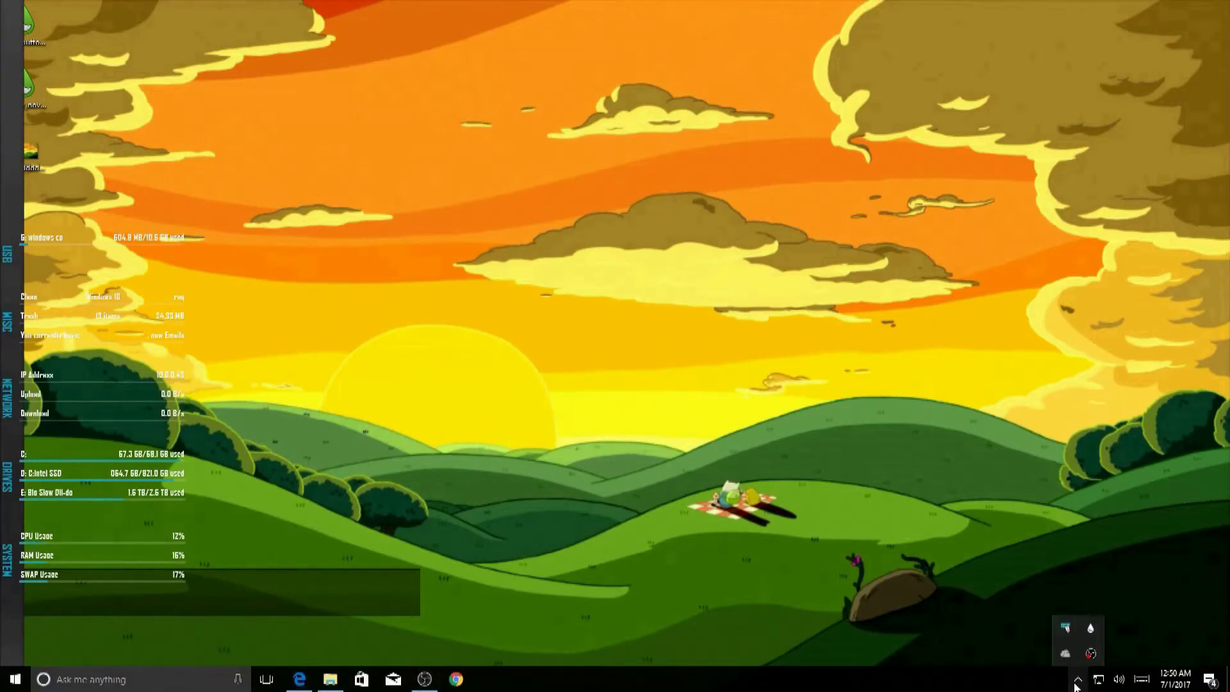
{"action": "left_click", "coordinate": [1092, 630]}
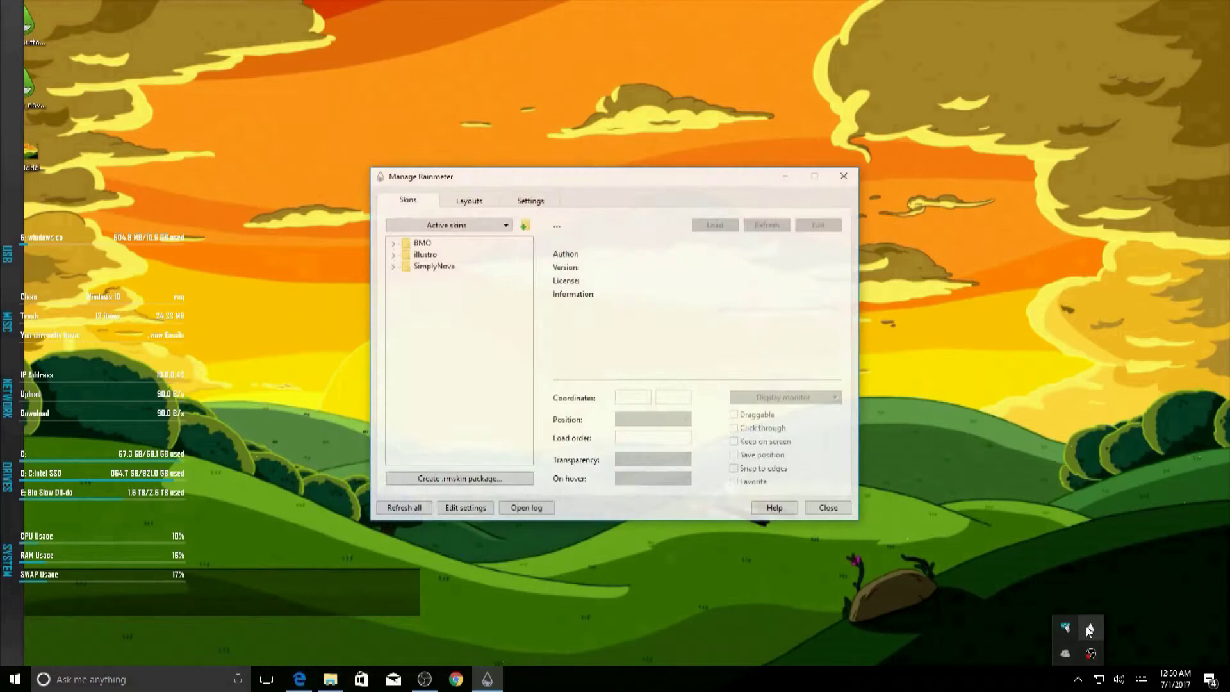
{"action": "left_click", "coordinate": [399, 248]}
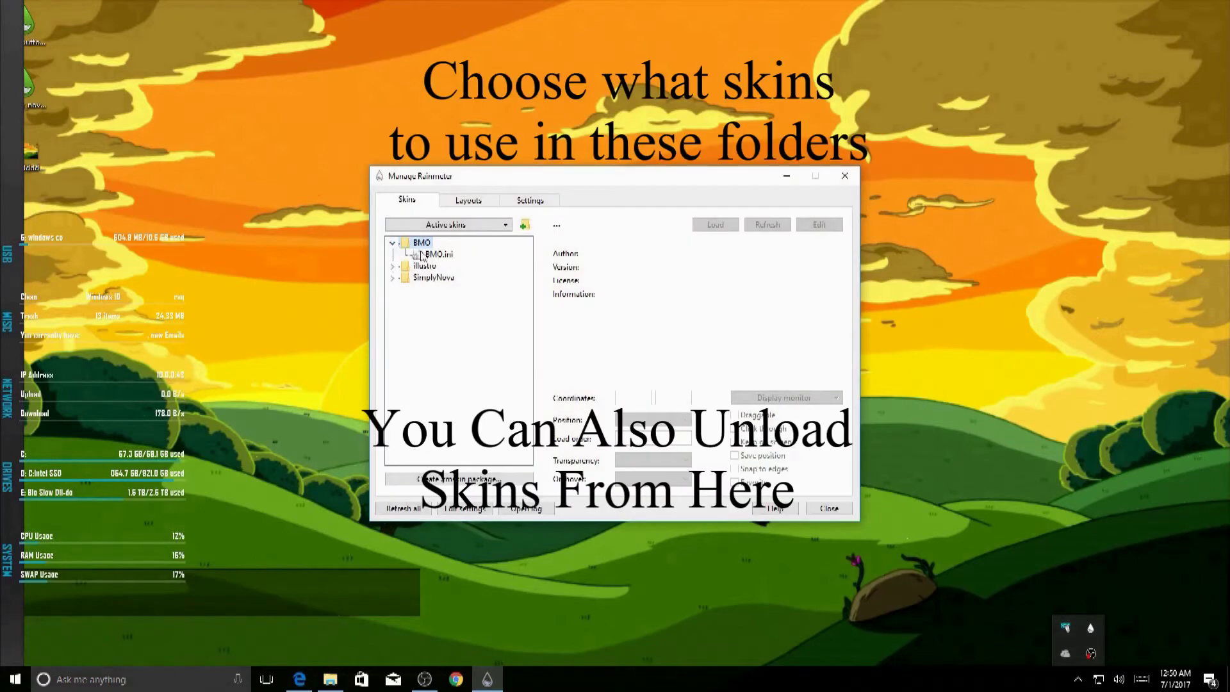
{"action": "double_click", "coordinate": [439, 255]}
{"action": "left_click_drag", "start_coordinate": [849, 163], "coordinate": [934, 256]}
{"action": "left_click_drag", "start_coordinate": [650, 176], "coordinate": [628, 233]}
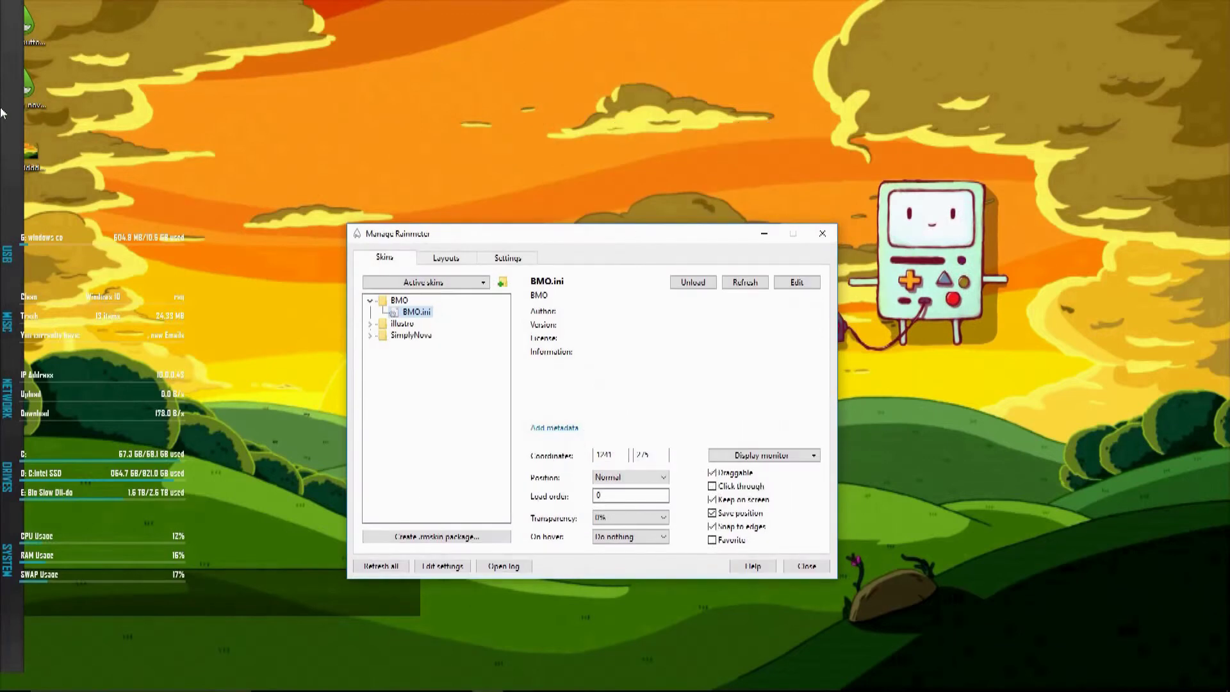
Unload the SimplyNova vertical bar, USB, MISC, NETWORK and disk meters
{"action": "mouse_move", "coordinate": [1, 113]}
{"action": "right_click", "coordinate": [256, 110]}
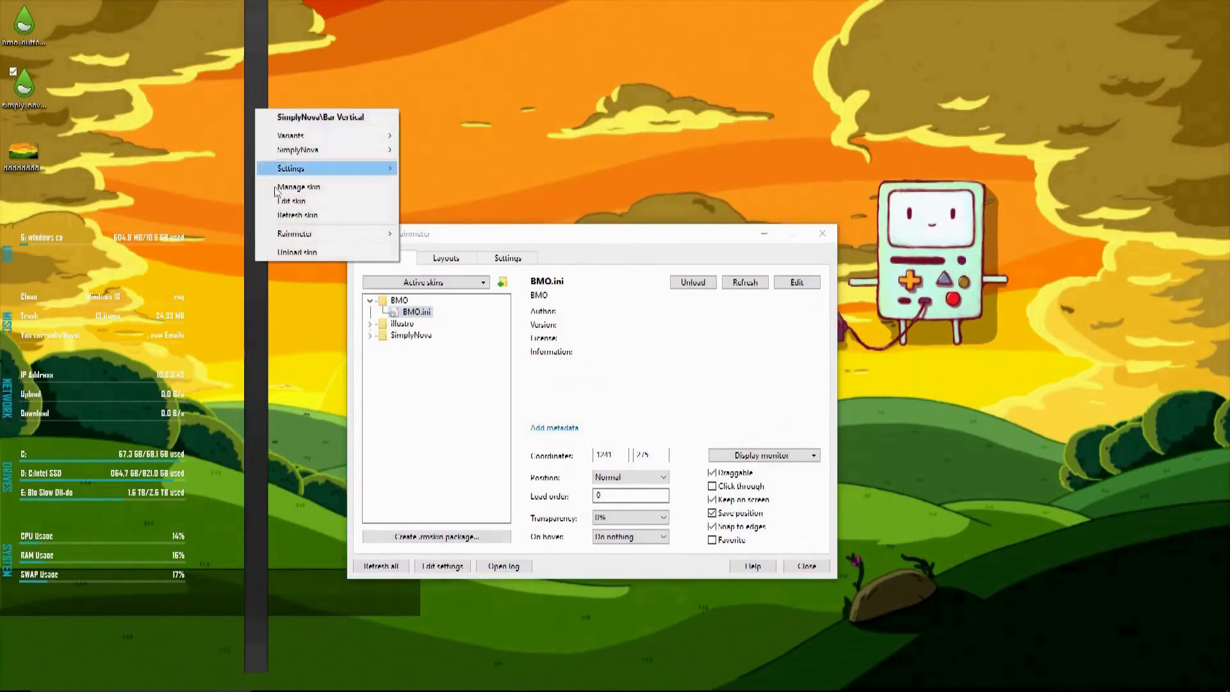
{"action": "left_click", "coordinate": [312, 254]}
{"action": "right_click", "coordinate": [127, 237]}
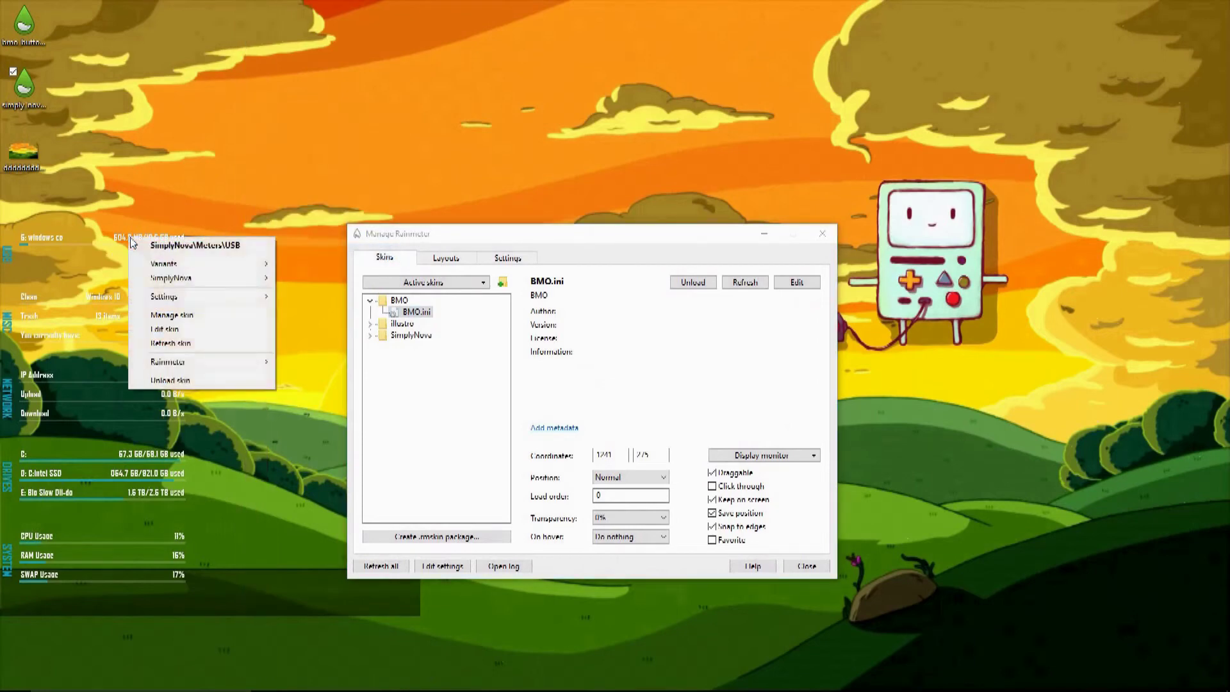
{"action": "left_click", "coordinate": [185, 381]}
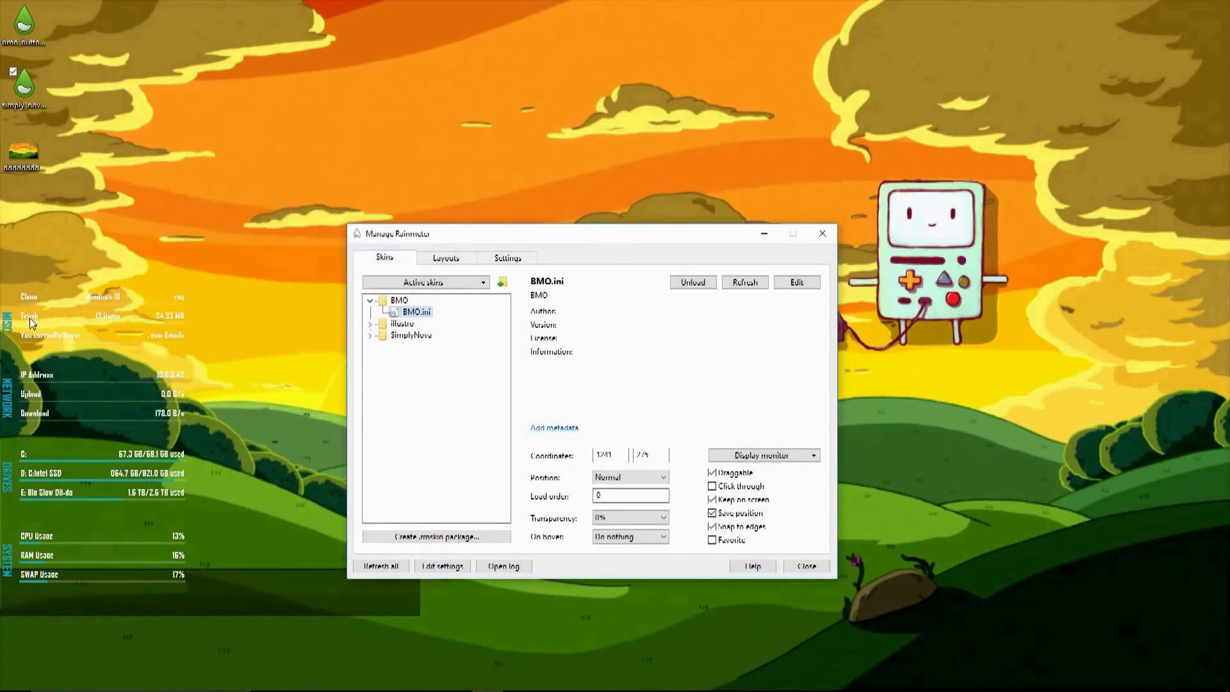
{"action": "right_click", "coordinate": [30, 323]}
{"action": "left_click", "coordinate": [102, 459]}
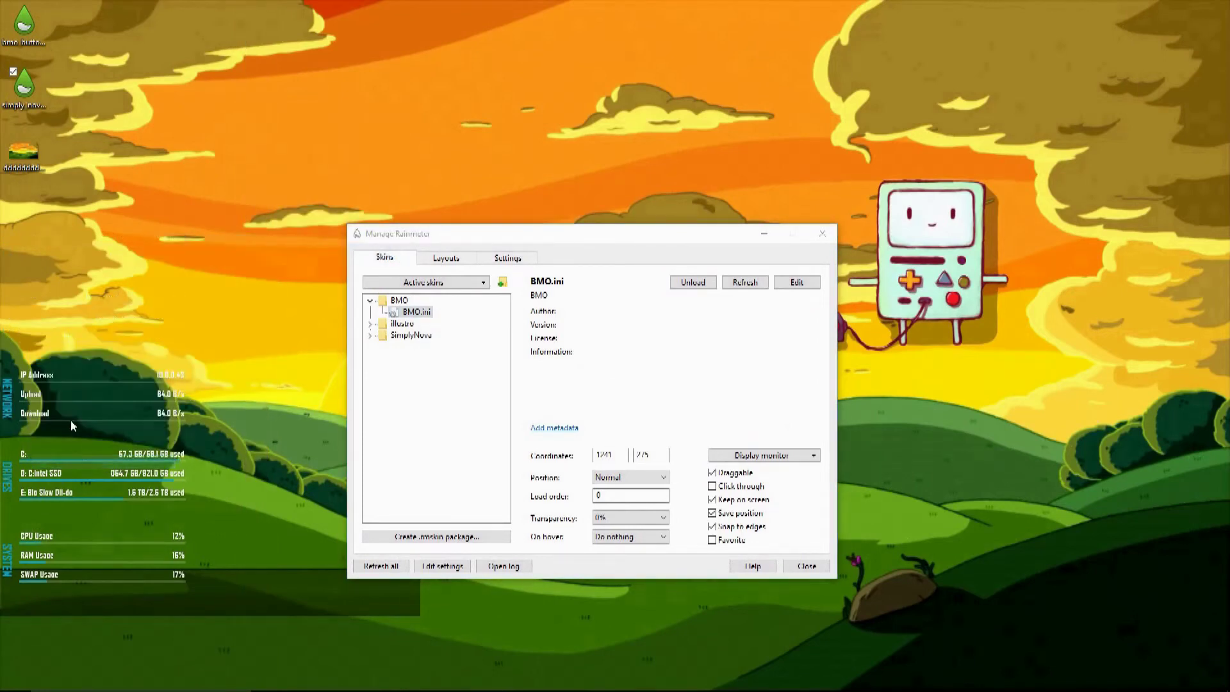
{"action": "right_click", "coordinate": [37, 379]}
{"action": "left_click", "coordinate": [70, 520]}
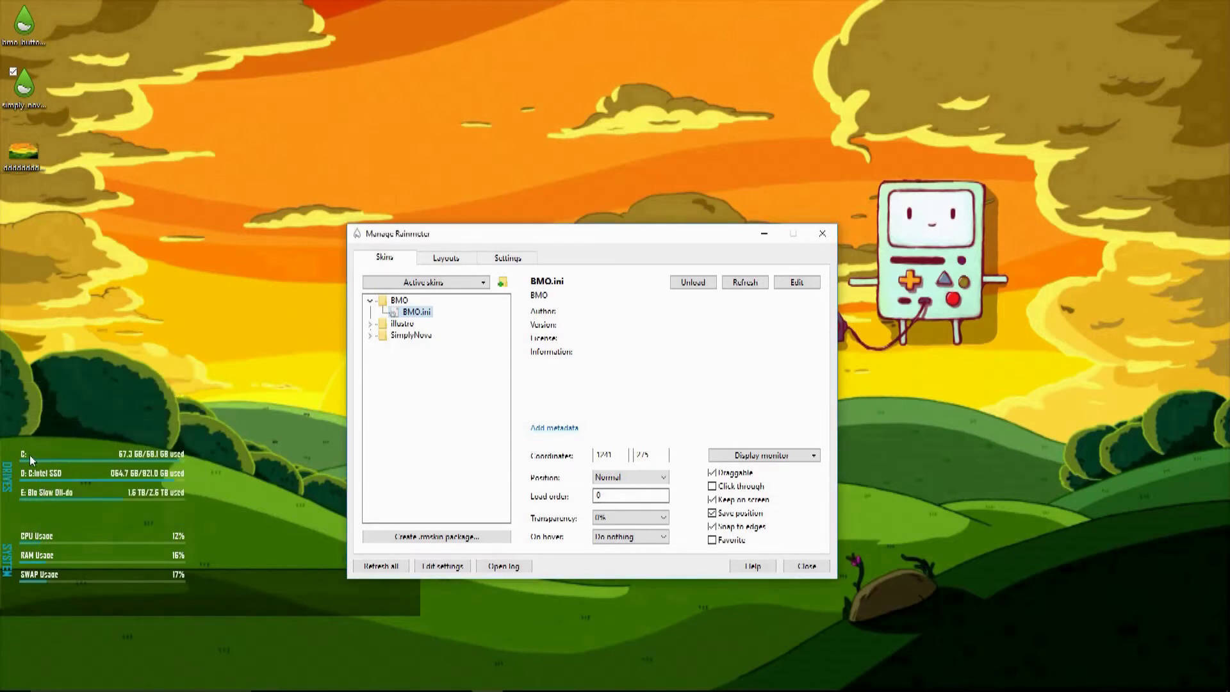
{"action": "right_click", "coordinate": [145, 455]}
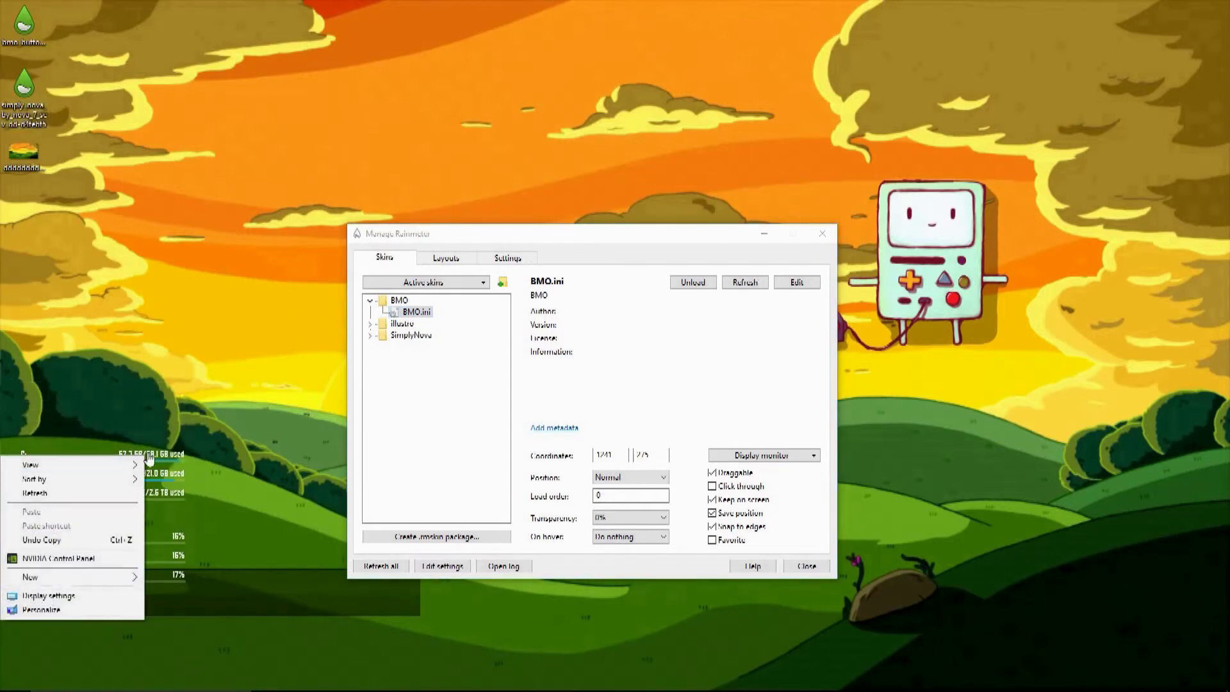
{"action": "right_click", "coordinate": [148, 456]}
{"action": "left_click", "coordinate": [192, 596]}
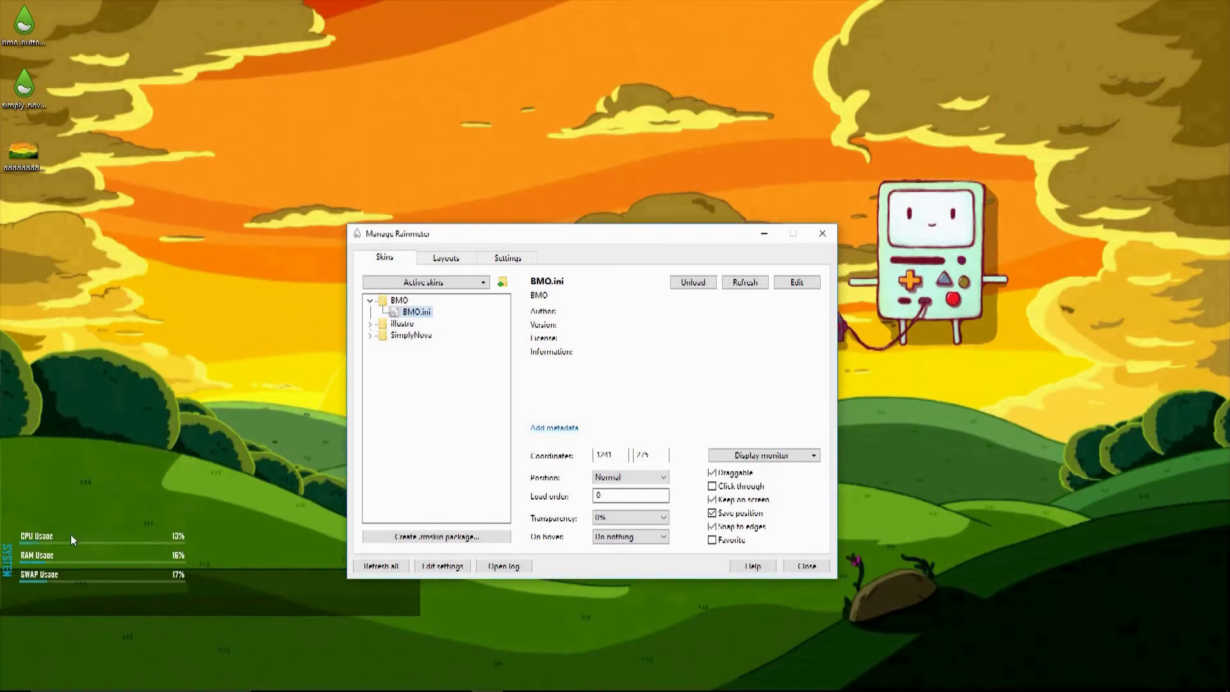
Place BMO on the right-hand hills with the CPU/RAM/SWAP meter beneath it and the clock above
{"action": "left_click_drag", "start_coordinate": [936, 262], "coordinate": [962, 436]}
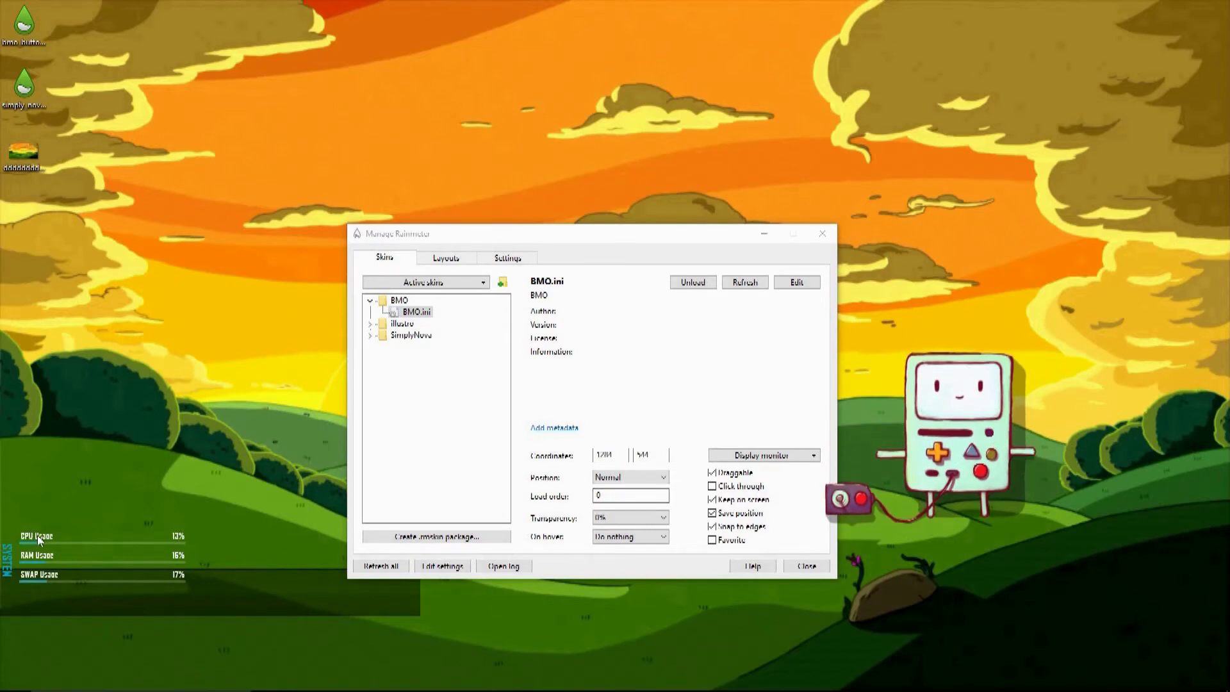
{"action": "left_click_drag", "start_coordinate": [39, 538], "coordinate": [938, 521]}
{"action": "left_click_drag", "start_coordinate": [933, 407], "coordinate": [970, 386]}
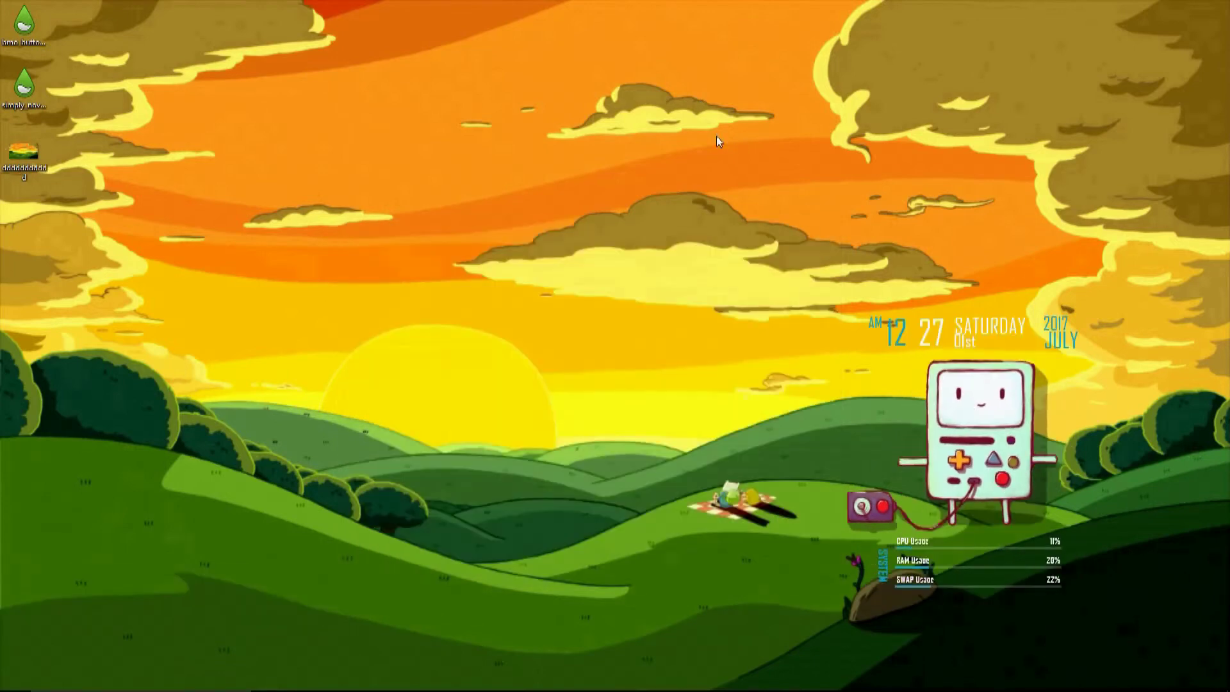
{"action": "left_click_drag", "start_coordinate": [716, 136], "coordinate": [1109, 578]}
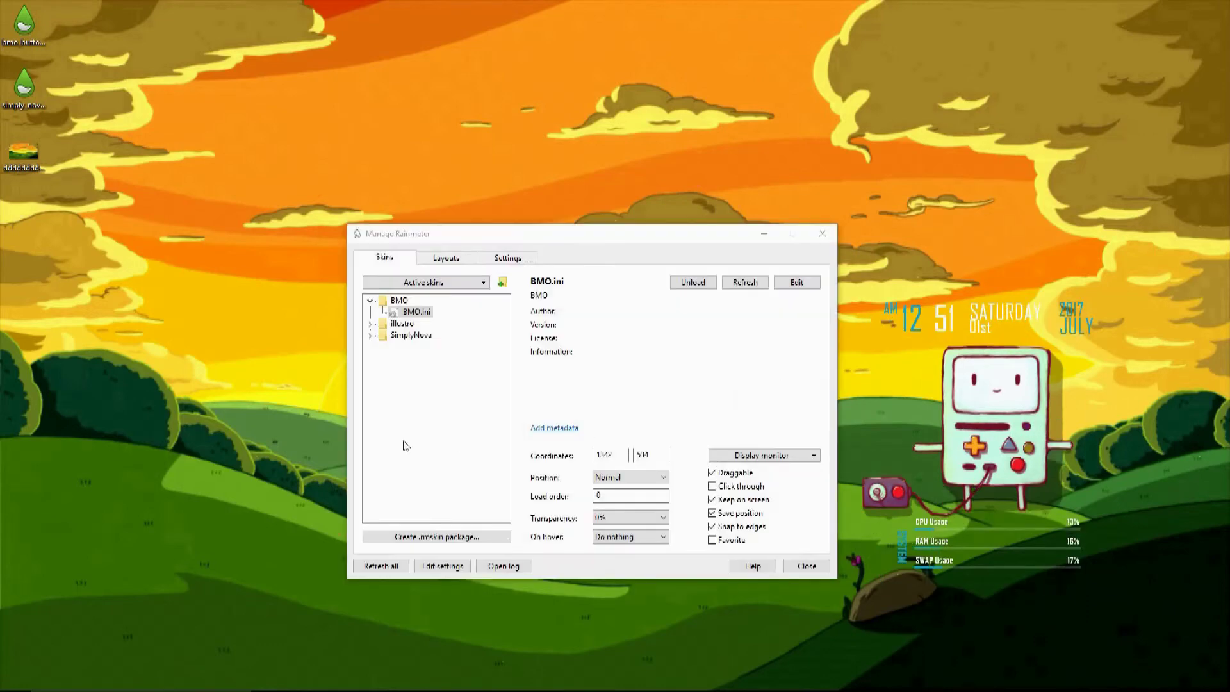
{"action": "left_click", "coordinate": [472, 410]}
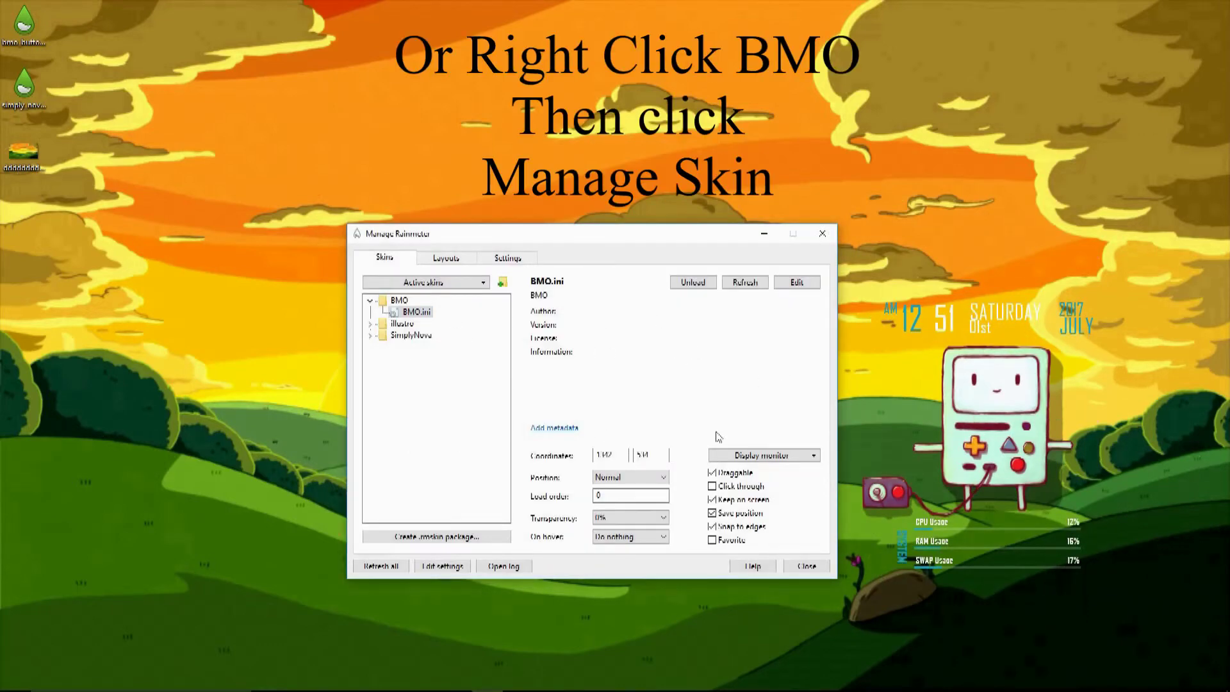
In the skin manager, make BMO.ini non-draggable and set its Position to On desktop
{"action": "right_click", "coordinate": [988, 409]}
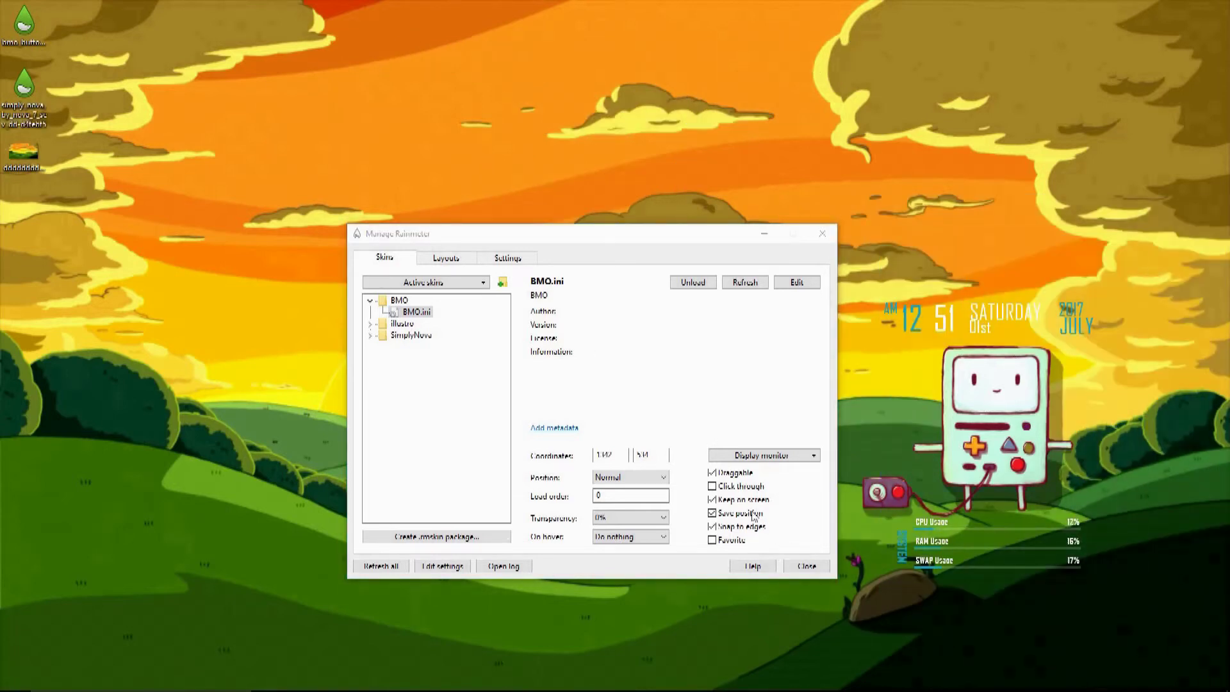
{"action": "left_click", "coordinate": [703, 479]}
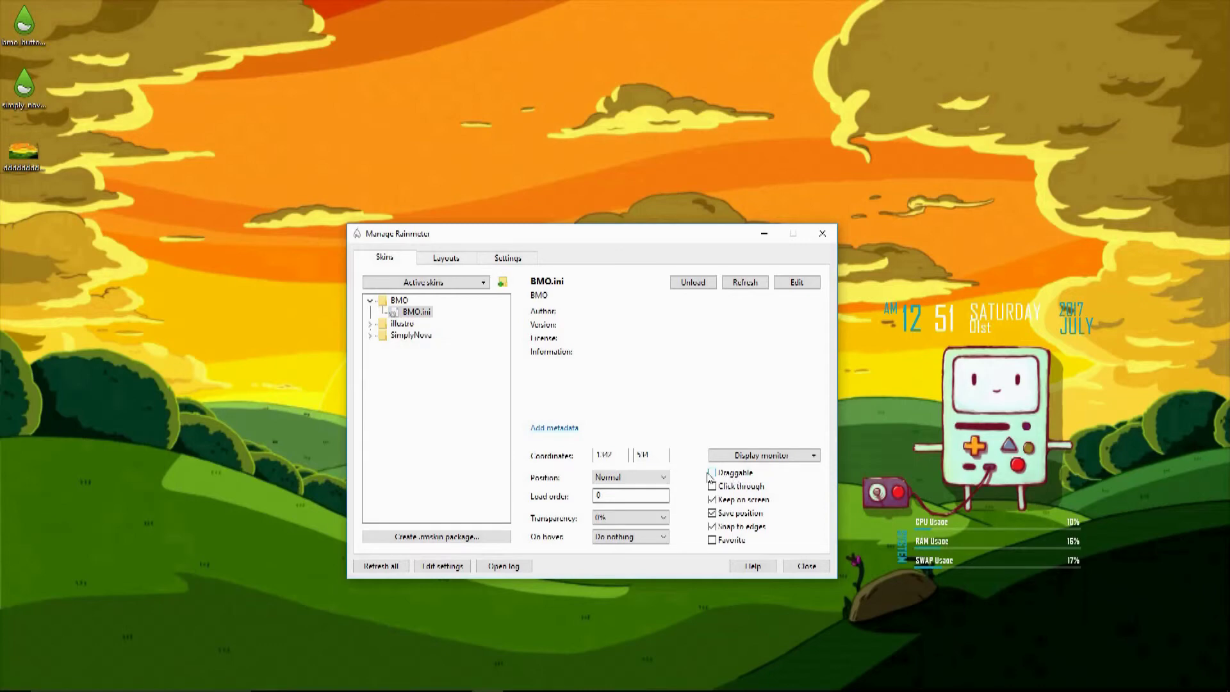
{"action": "left_click_drag", "start_coordinate": [645, 234], "coordinate": [800, 242]}
{"action": "left_click", "coordinate": [1015, 384]}
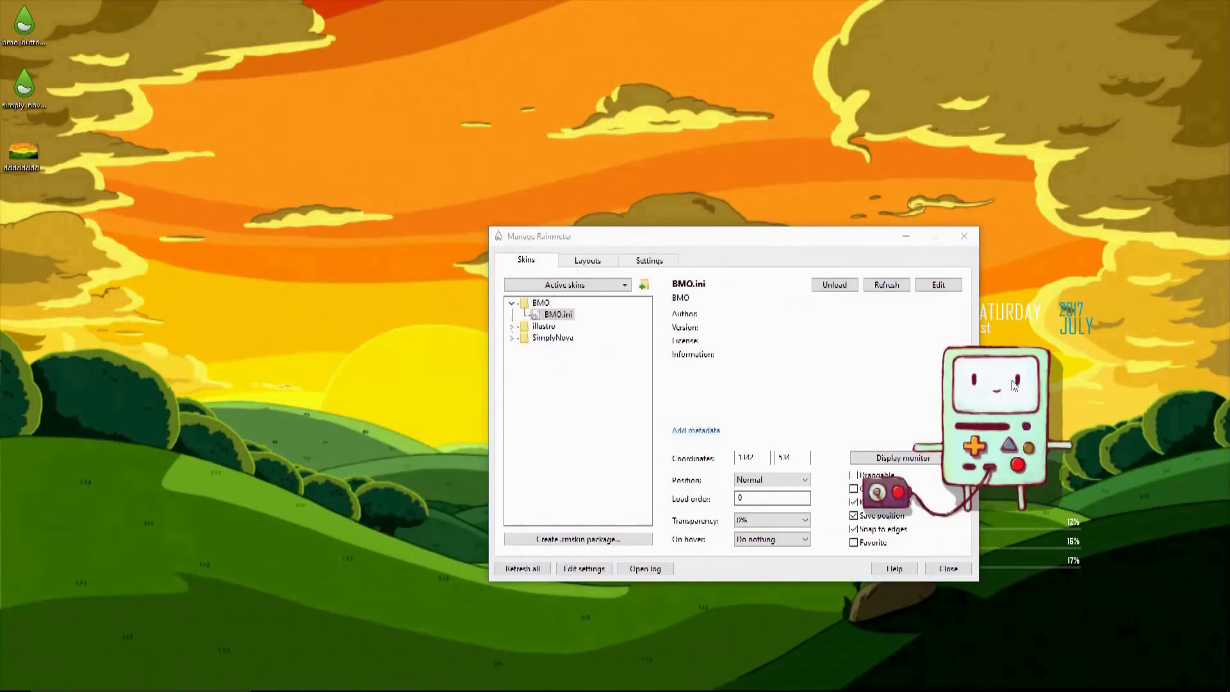
{"action": "left_click", "coordinate": [843, 368]}
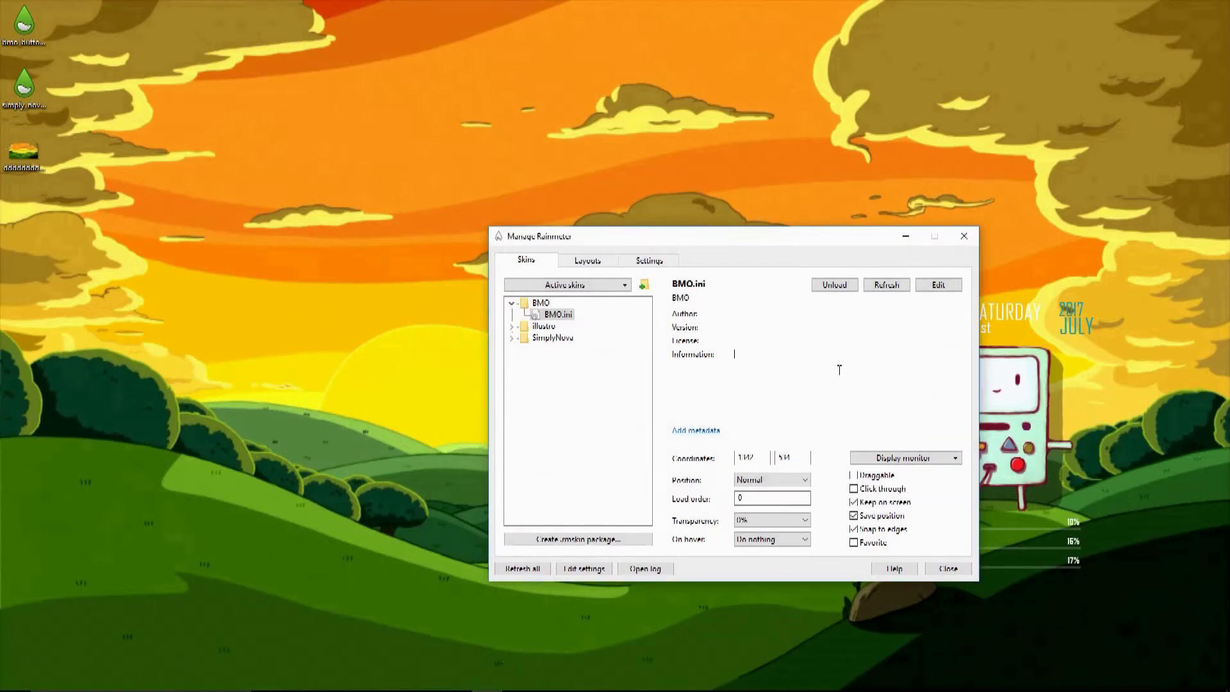
{"action": "left_click", "coordinate": [771, 480]}
{"action": "left_click", "coordinate": [771, 491]}
Make the SimplyNova Time&Date clock non-draggable with Position set to On desktop
{"action": "left_click_drag", "start_coordinate": [791, 234], "coordinate": [635, 219]}
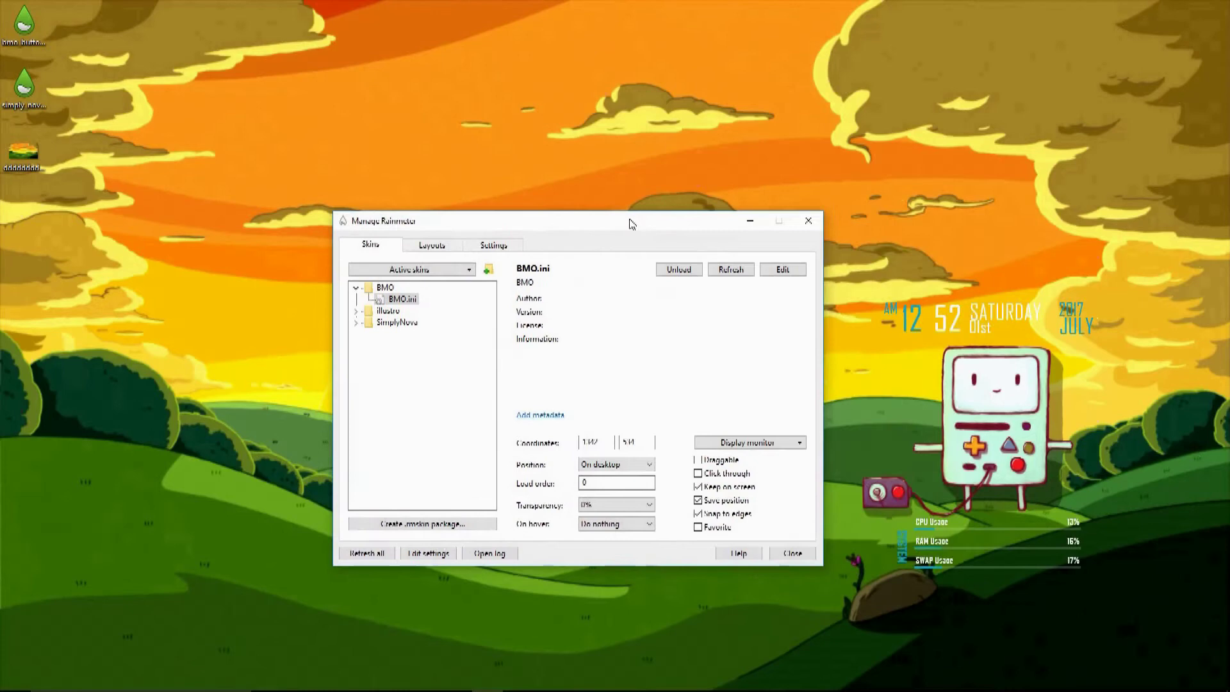
{"action": "left_click", "coordinate": [900, 318]}
{"action": "left_click", "coordinate": [357, 323]}
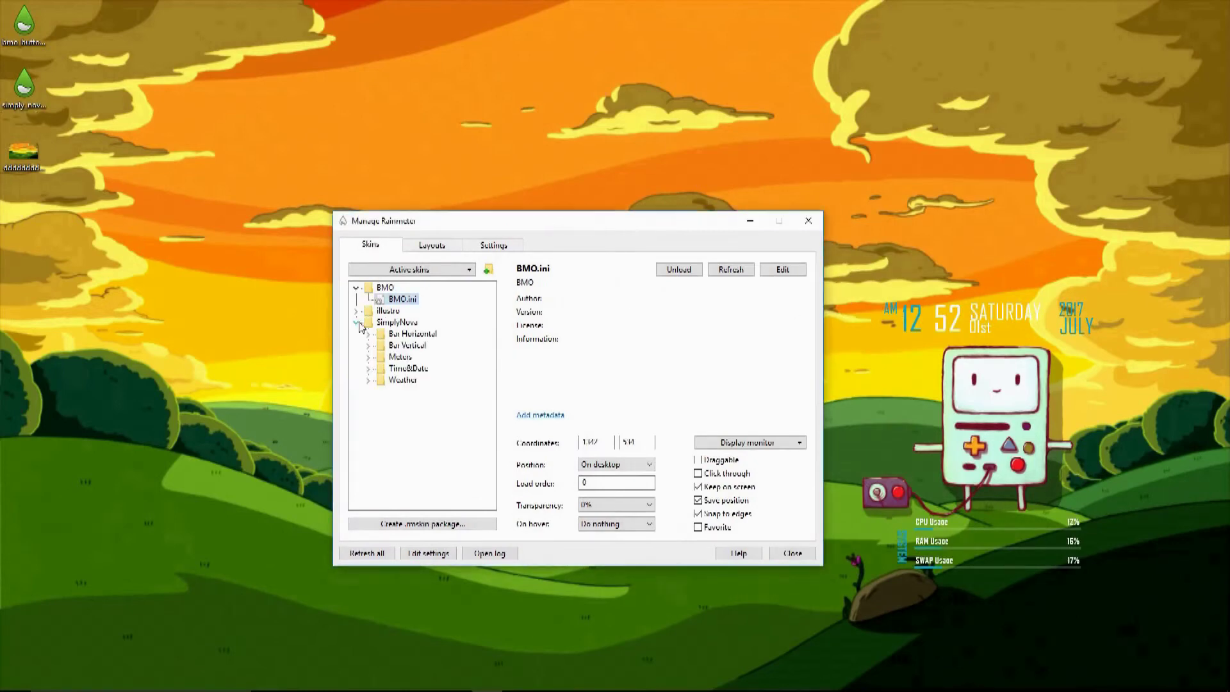
{"action": "left_click", "coordinate": [369, 369]}
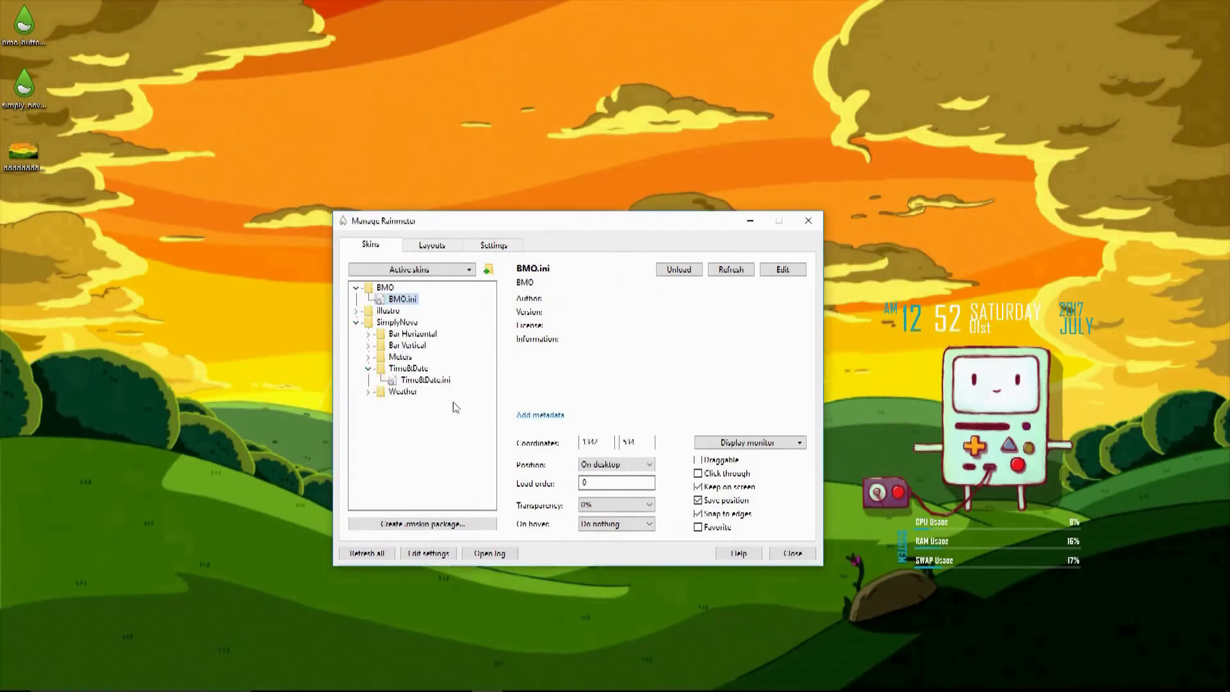
{"action": "left_click", "coordinate": [425, 380]}
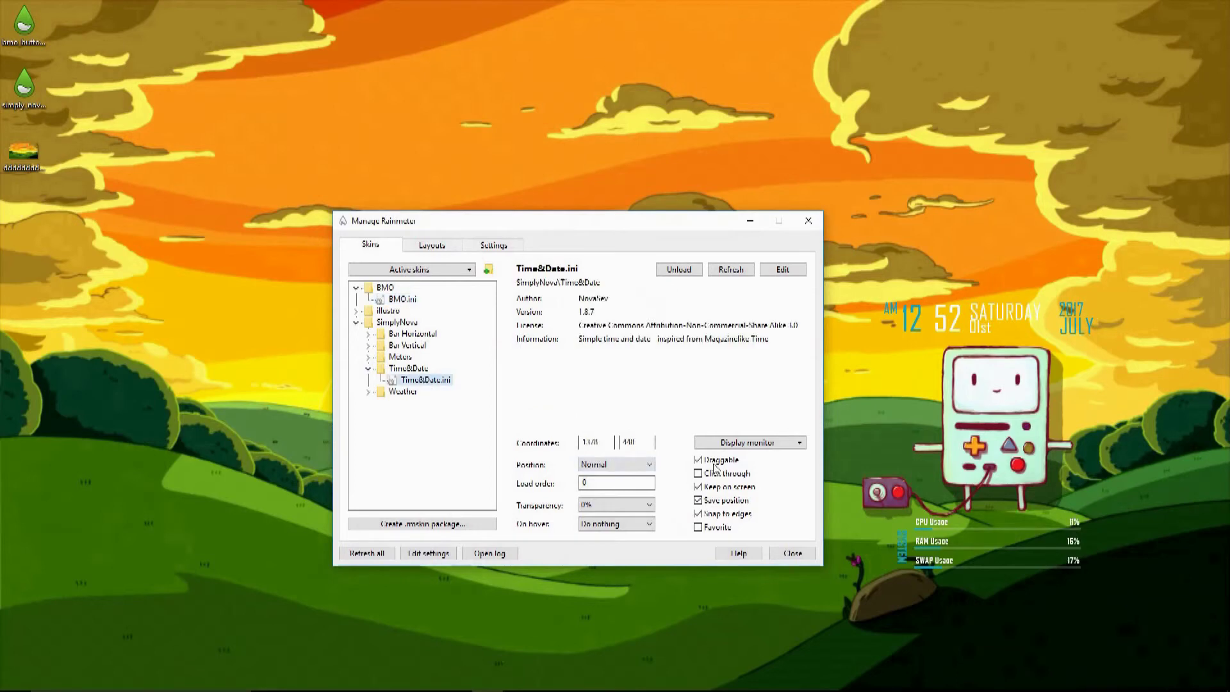
{"action": "left_click", "coordinate": [698, 460]}
{"action": "left_click", "coordinate": [615, 464]}
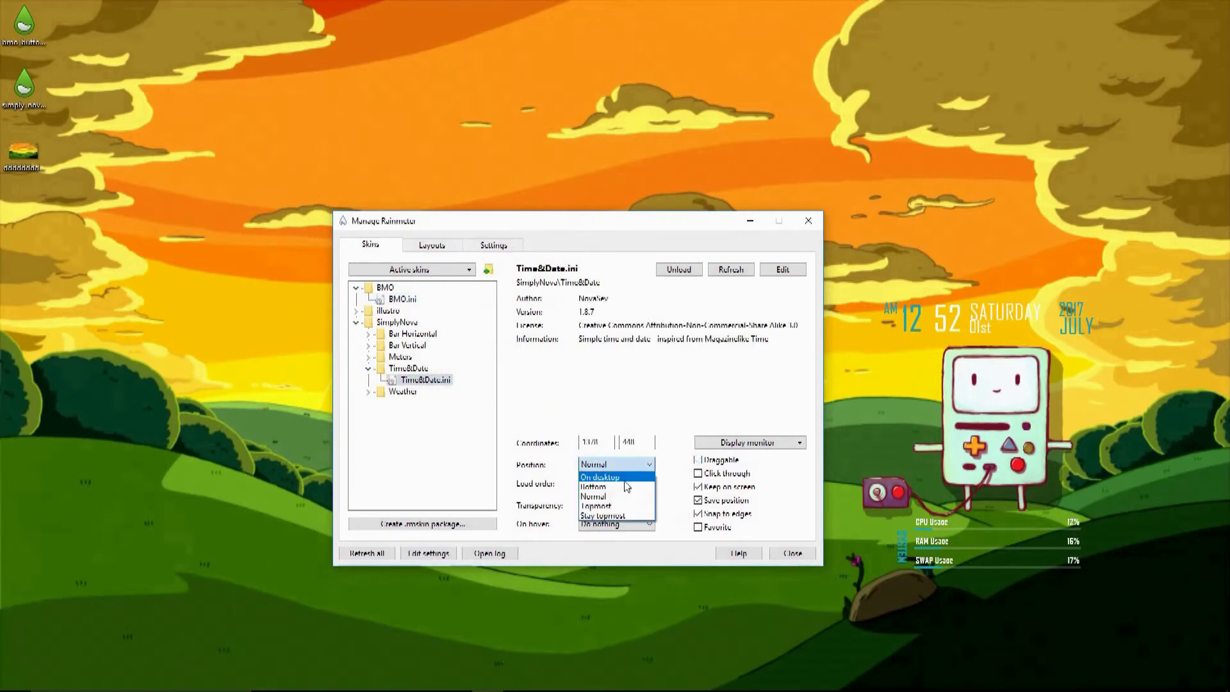
{"action": "left_click", "coordinate": [606, 516]}
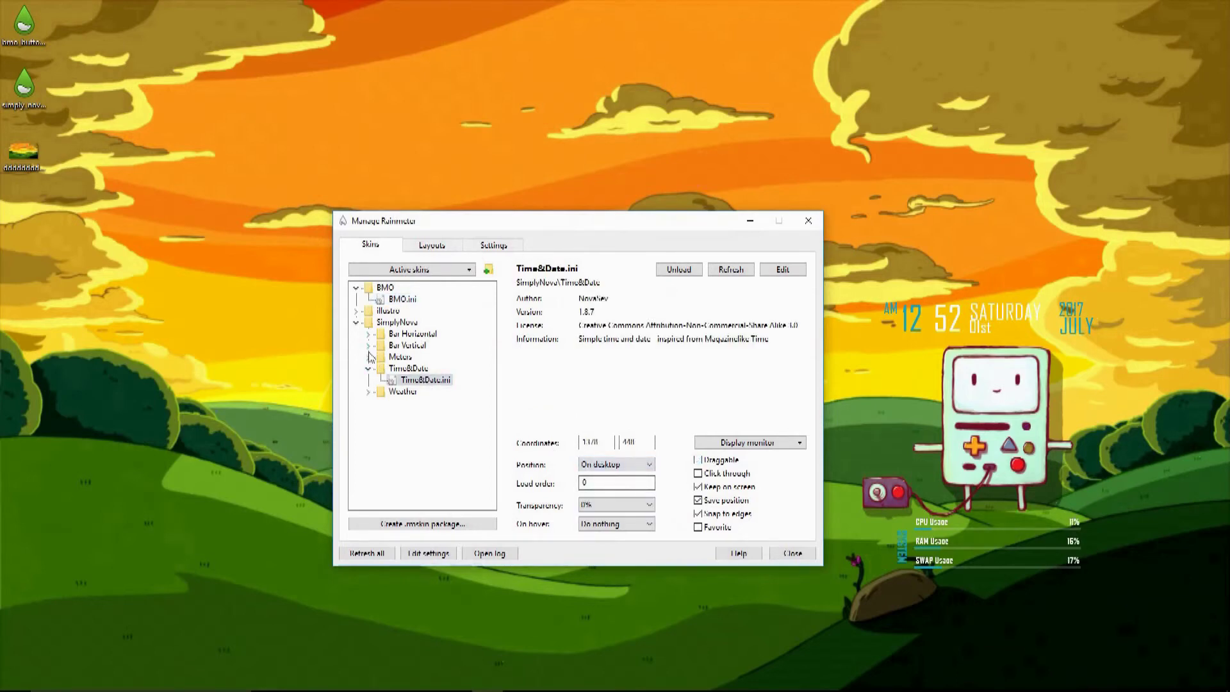
Set the System meter to On desktop and non-draggable, then refresh all skins
{"action": "left_click", "coordinate": [369, 357]}
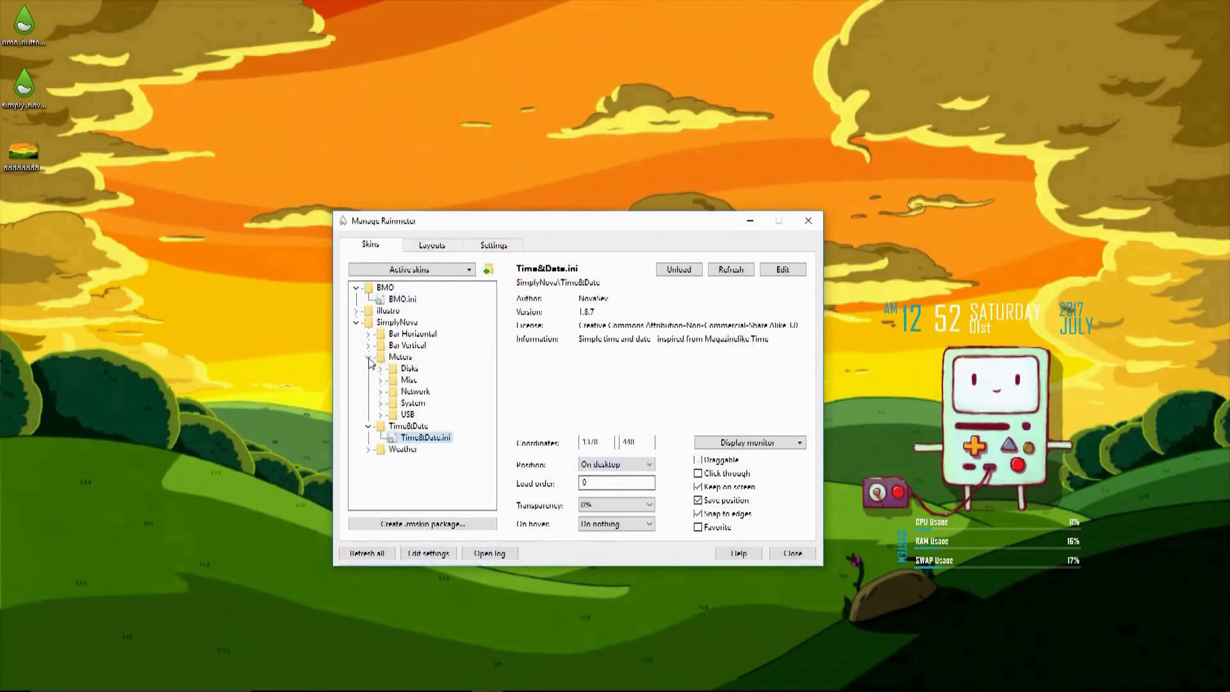
{"action": "left_click", "coordinate": [381, 403]}
{"action": "left_click", "coordinate": [422, 418]}
{"action": "left_click", "coordinate": [615, 465]}
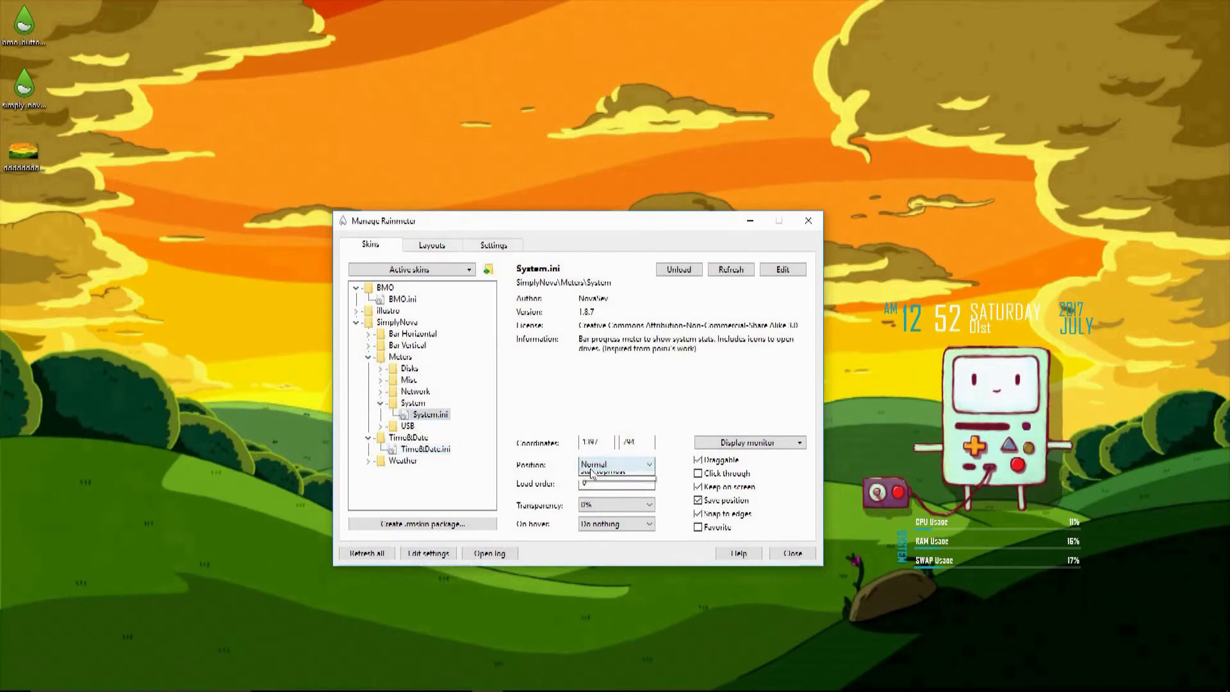
{"action": "left_click", "coordinate": [620, 467]}
{"action": "left_click", "coordinate": [699, 460]}
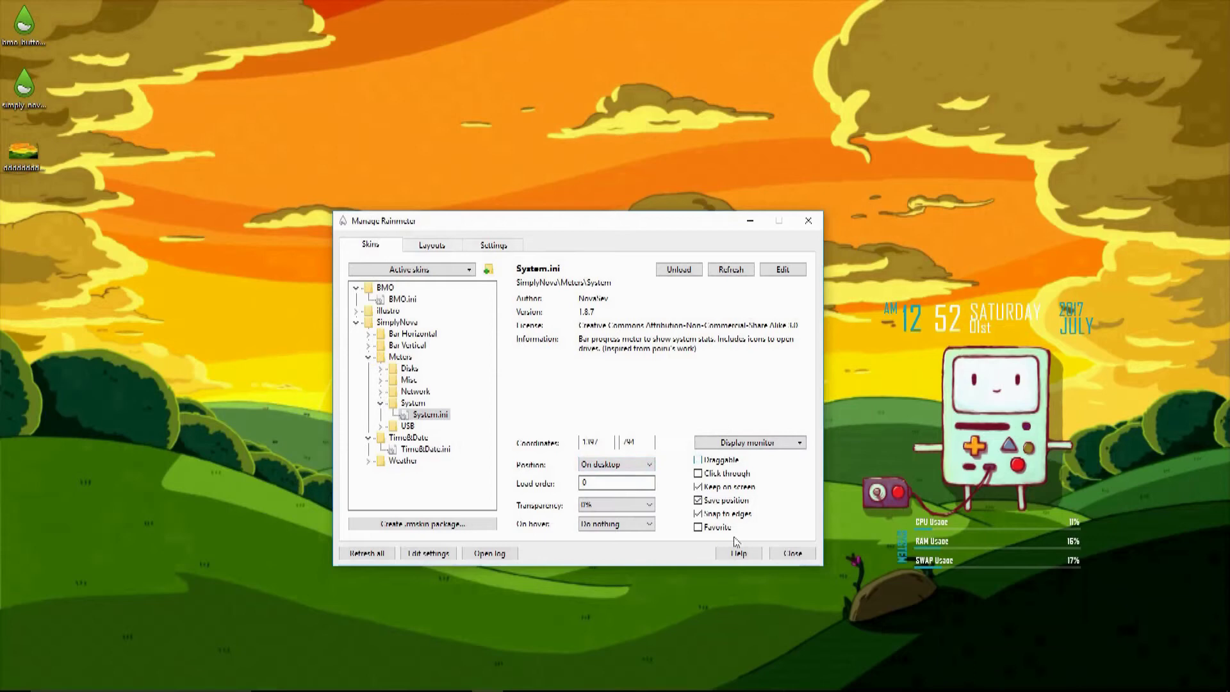
{"action": "left_click", "coordinate": [369, 553]}
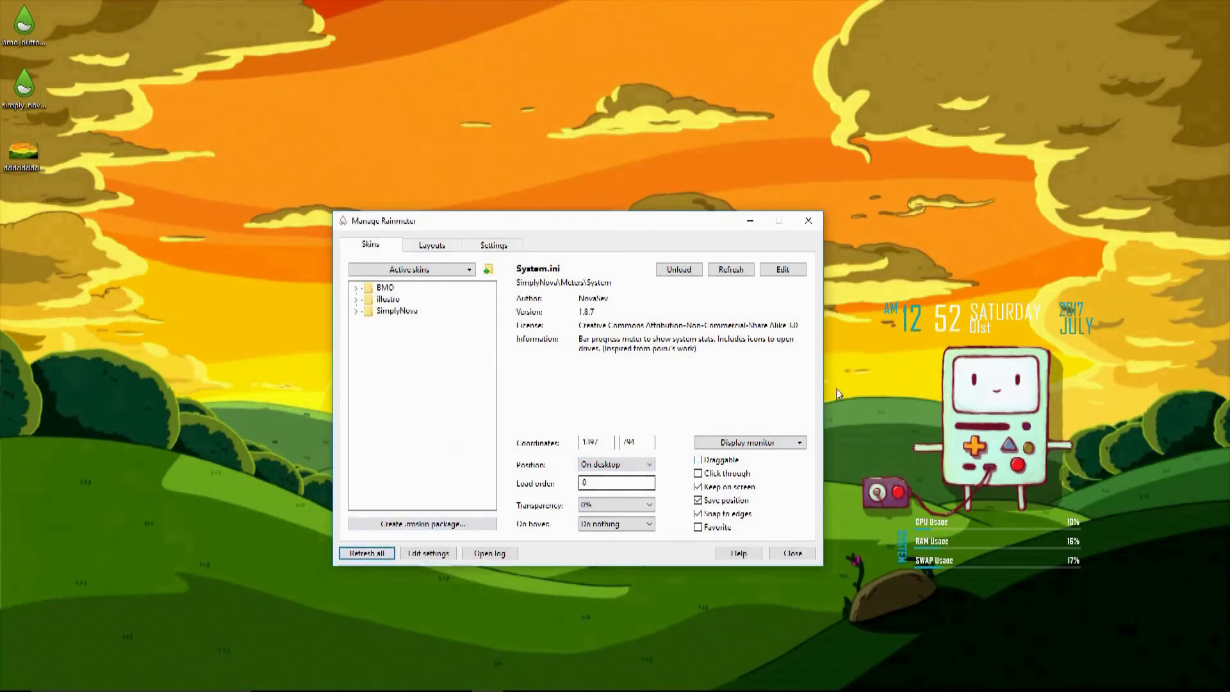
{"action": "left_click", "coordinate": [984, 387]}
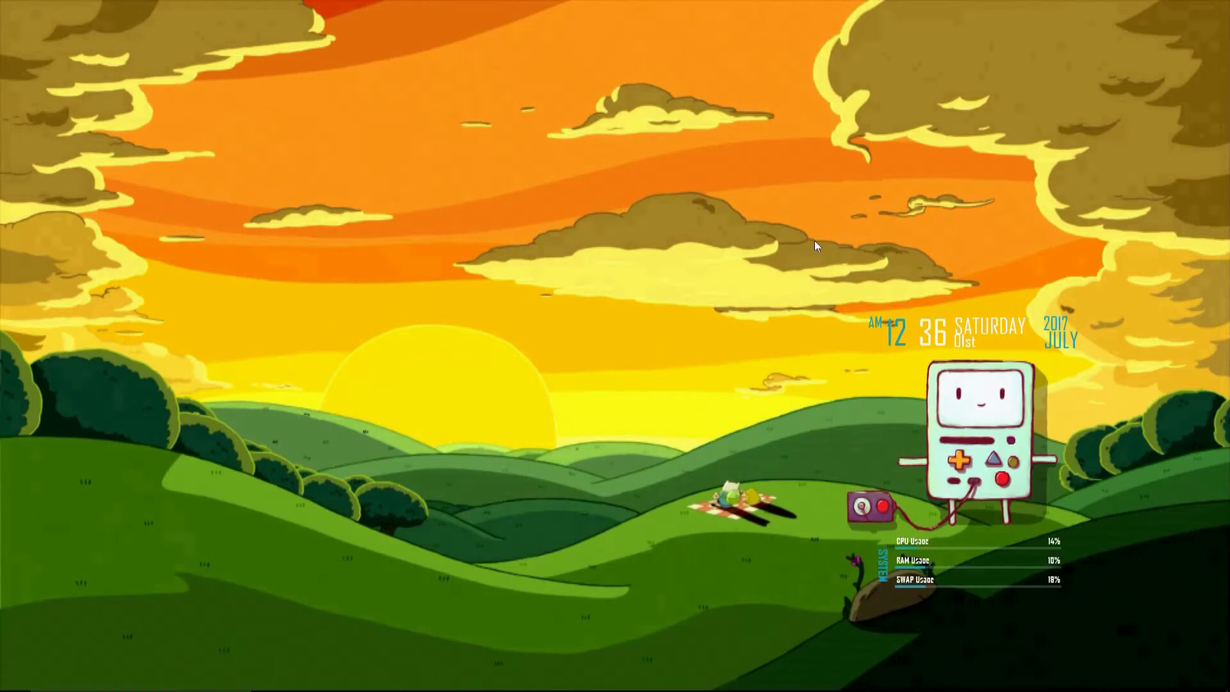
Test BMO's button by launching Steam from the widget, then close Steam
{"action": "left_click_drag", "start_coordinate": [808, 242], "coordinate": [1188, 641]}
{"action": "left_click", "coordinate": [958, 466]}
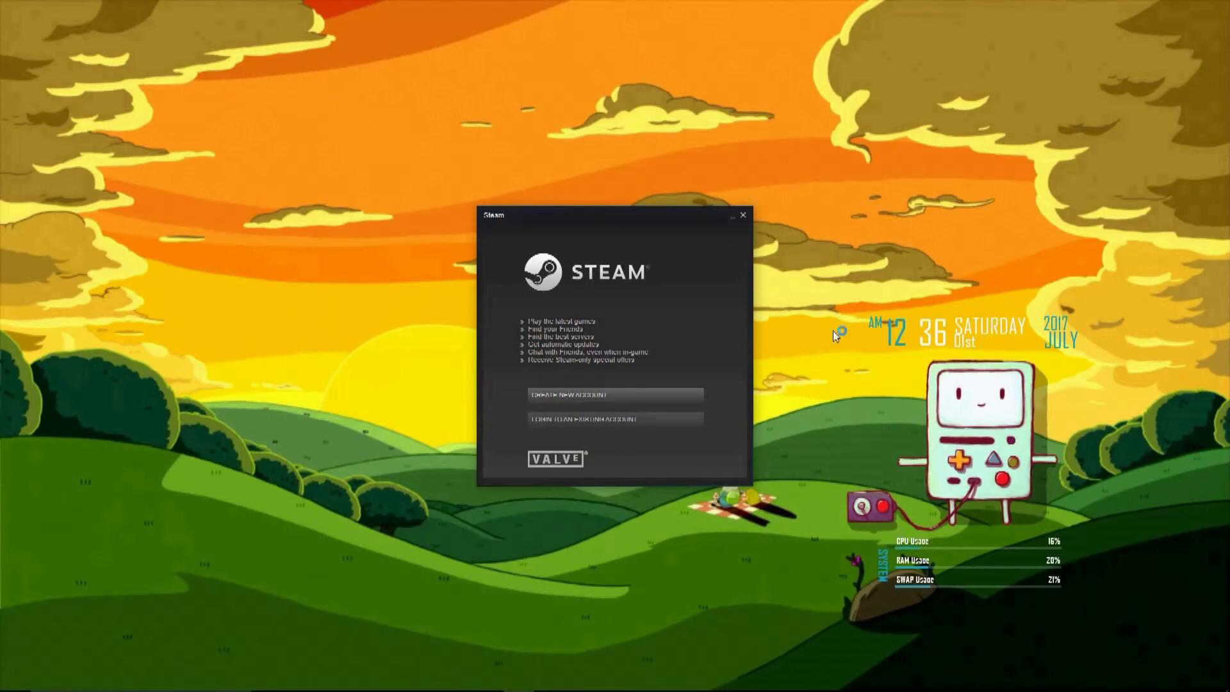
{"action": "left_click", "coordinate": [744, 216]}
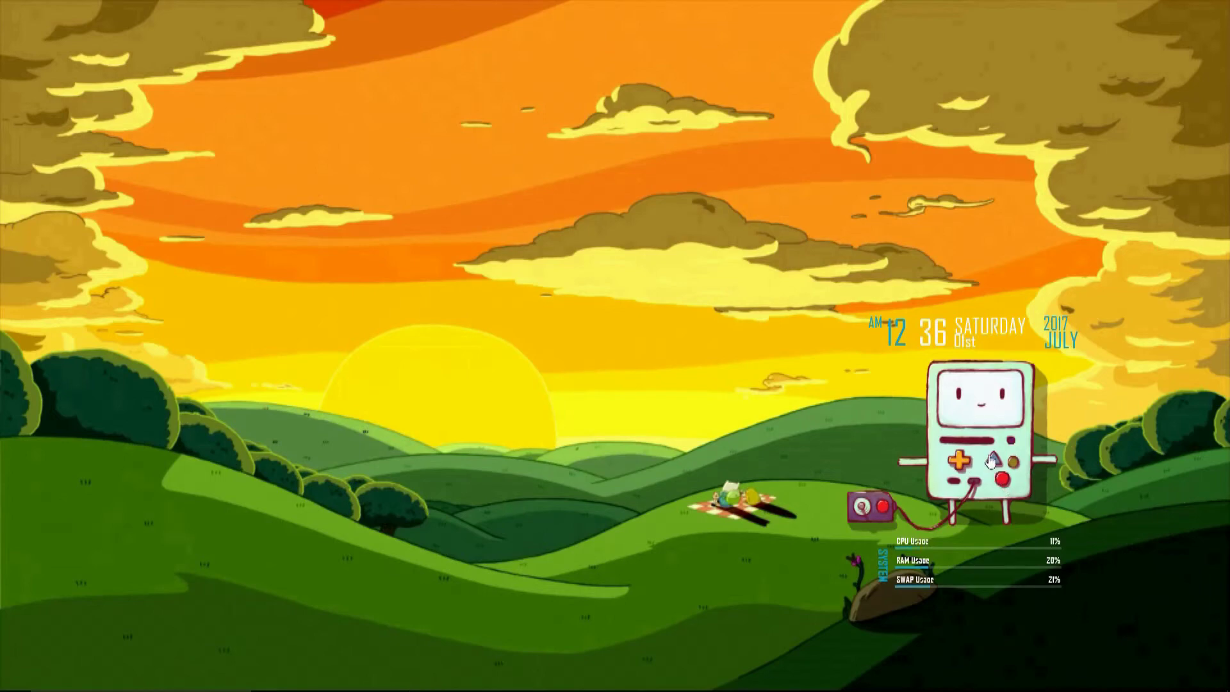
Open BMO's skin file in Notepad beside the widget and inspect PlusButton's Steam launch path
{"action": "right_click", "coordinate": [991, 425]}
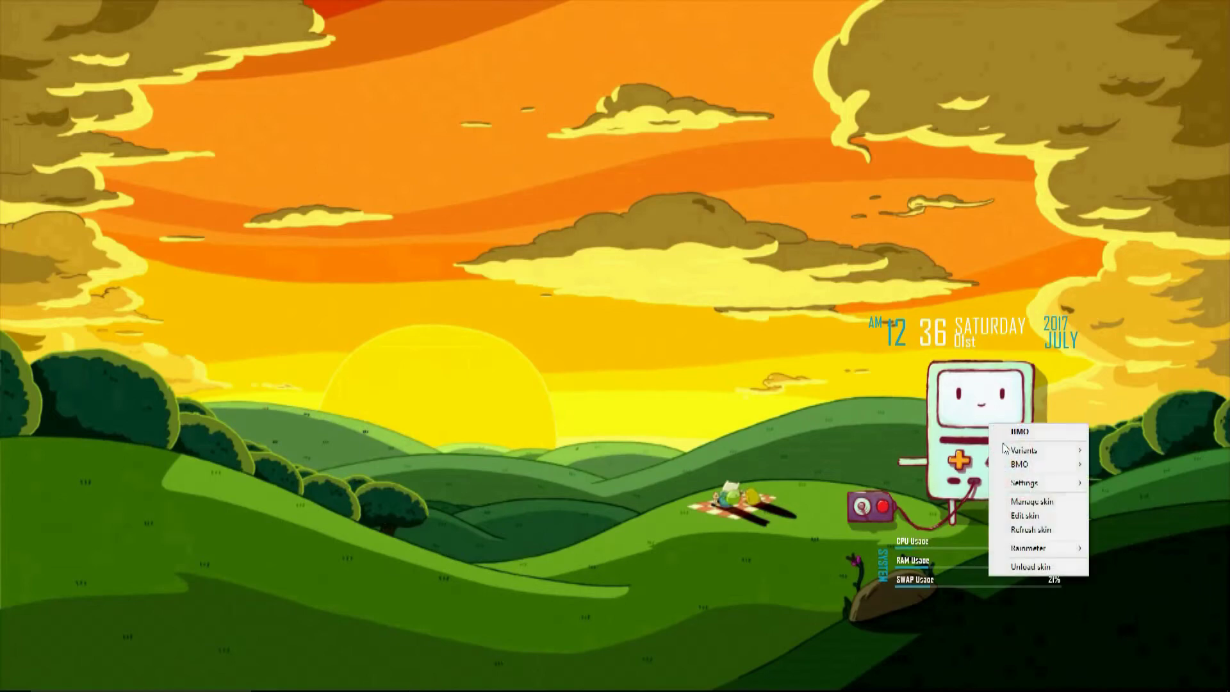
{"action": "left_click", "coordinate": [1024, 517]}
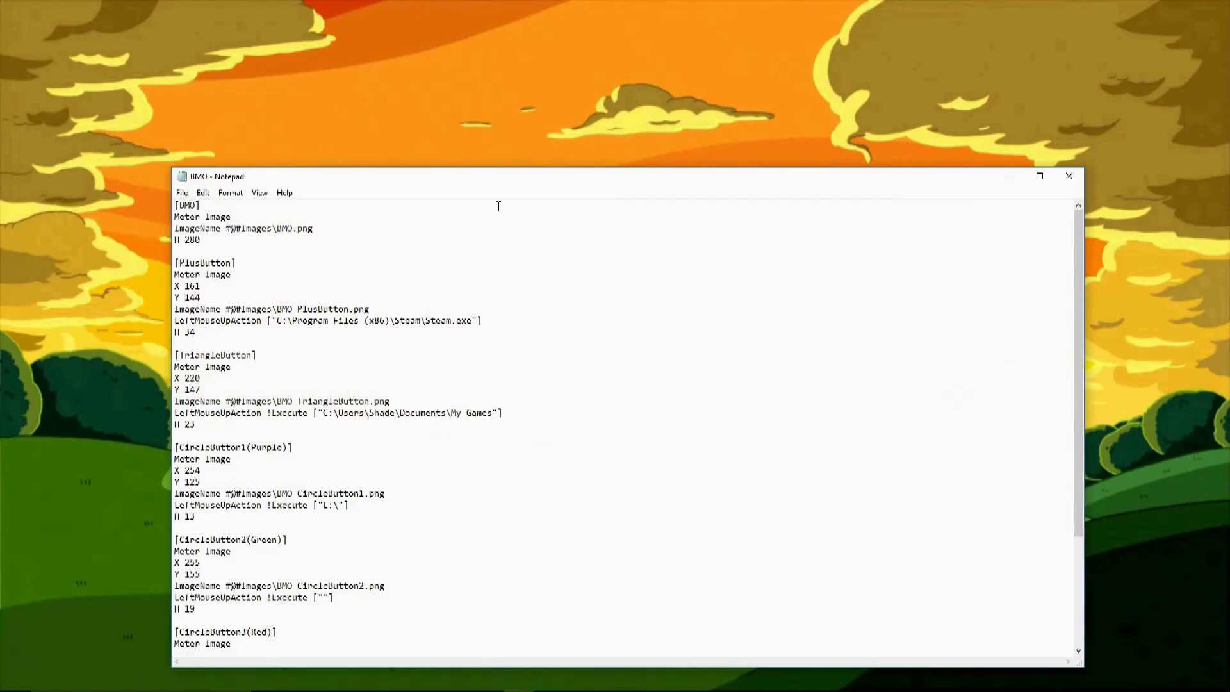
{"action": "left_click_drag", "start_coordinate": [538, 183], "coordinate": [233, 116]}
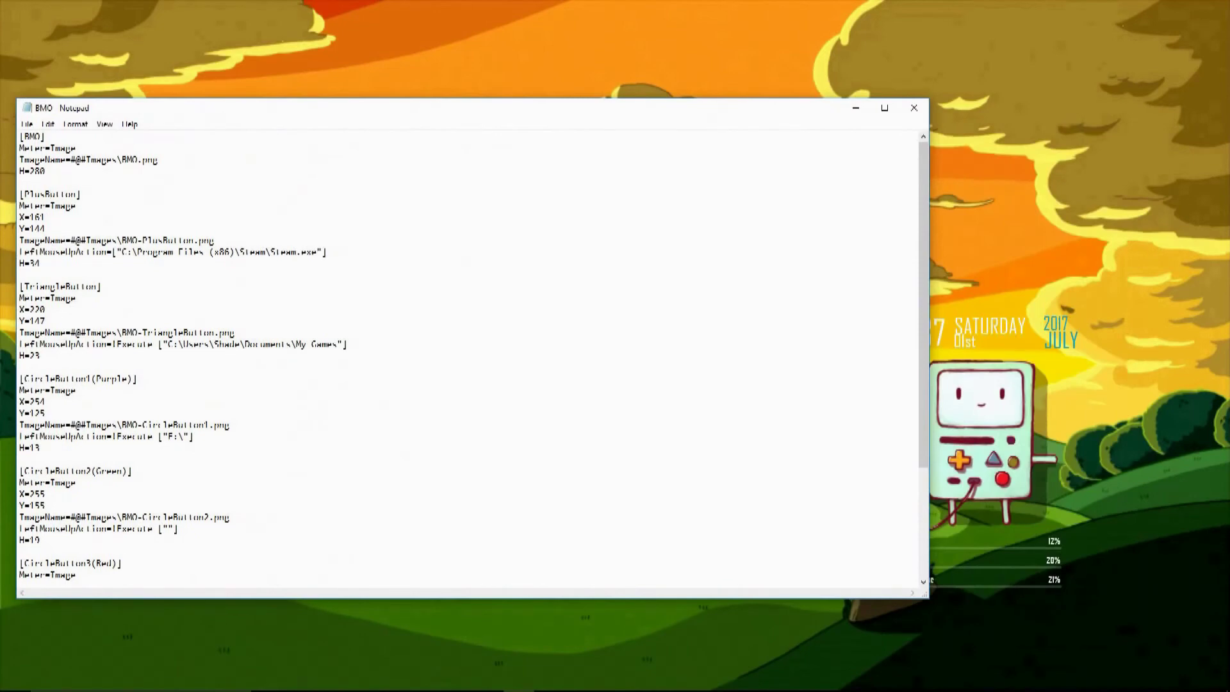
{"action": "left_click_drag", "start_coordinate": [25, 194], "coordinate": [77, 194]}
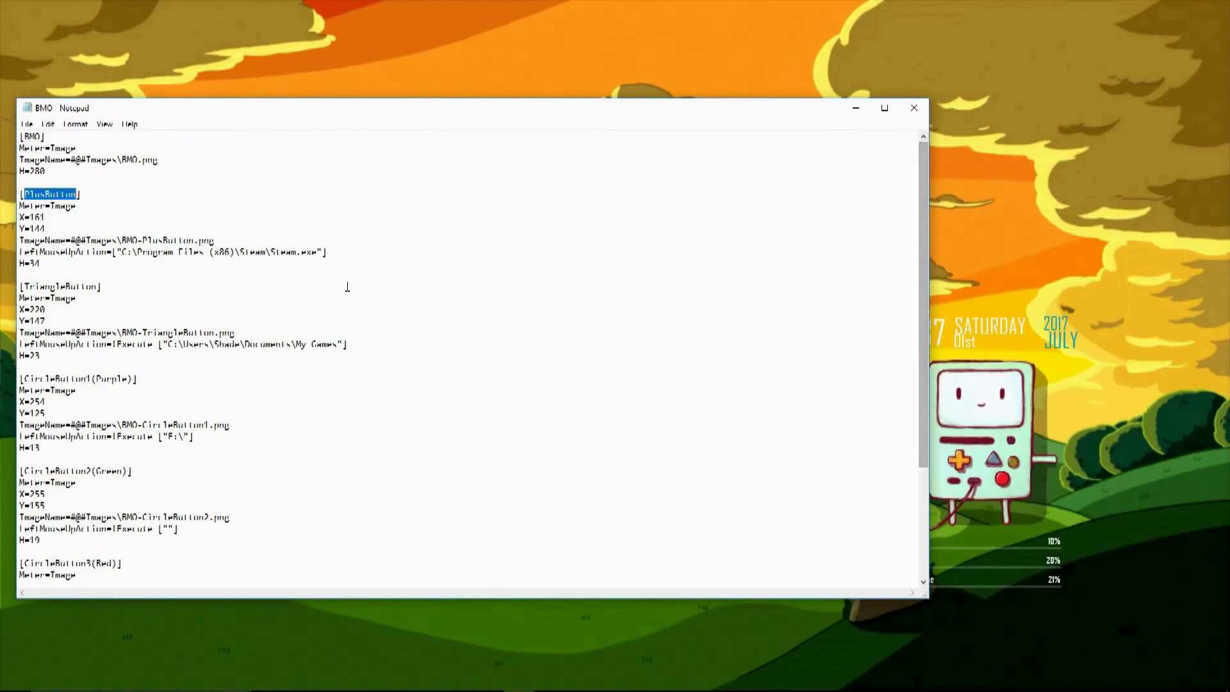
{"action": "left_click_drag", "start_coordinate": [162, 252], "coordinate": [314, 254]}
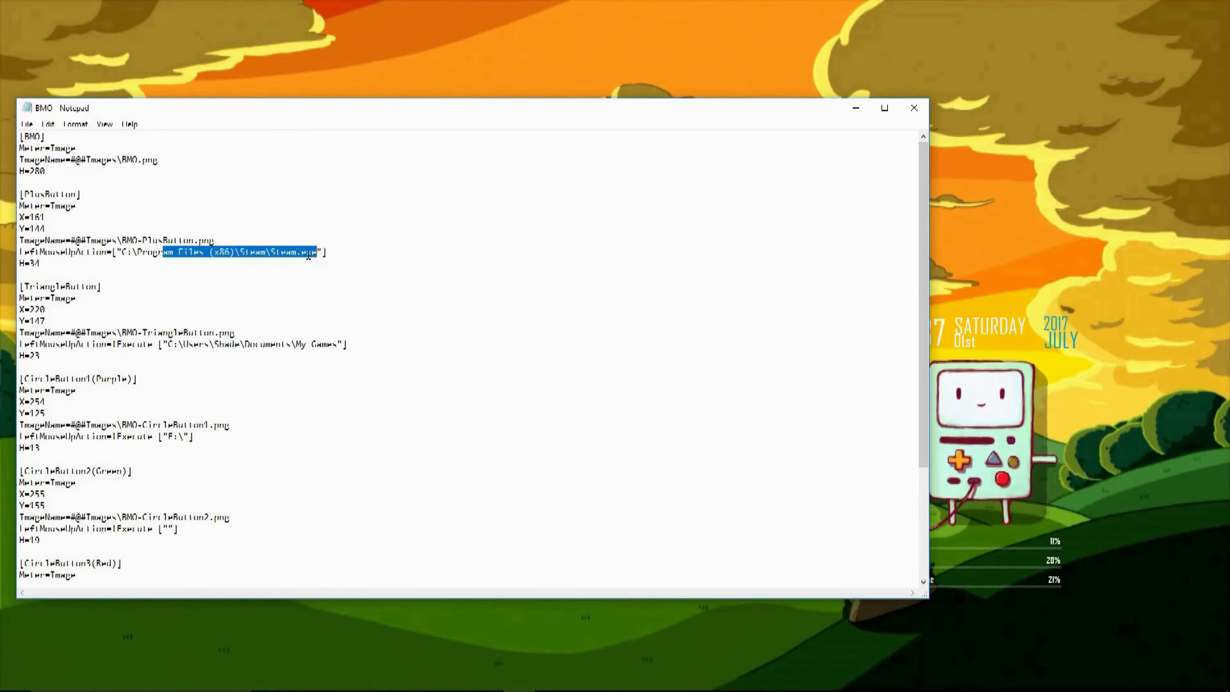
{"action": "left_click", "coordinate": [305, 253]}
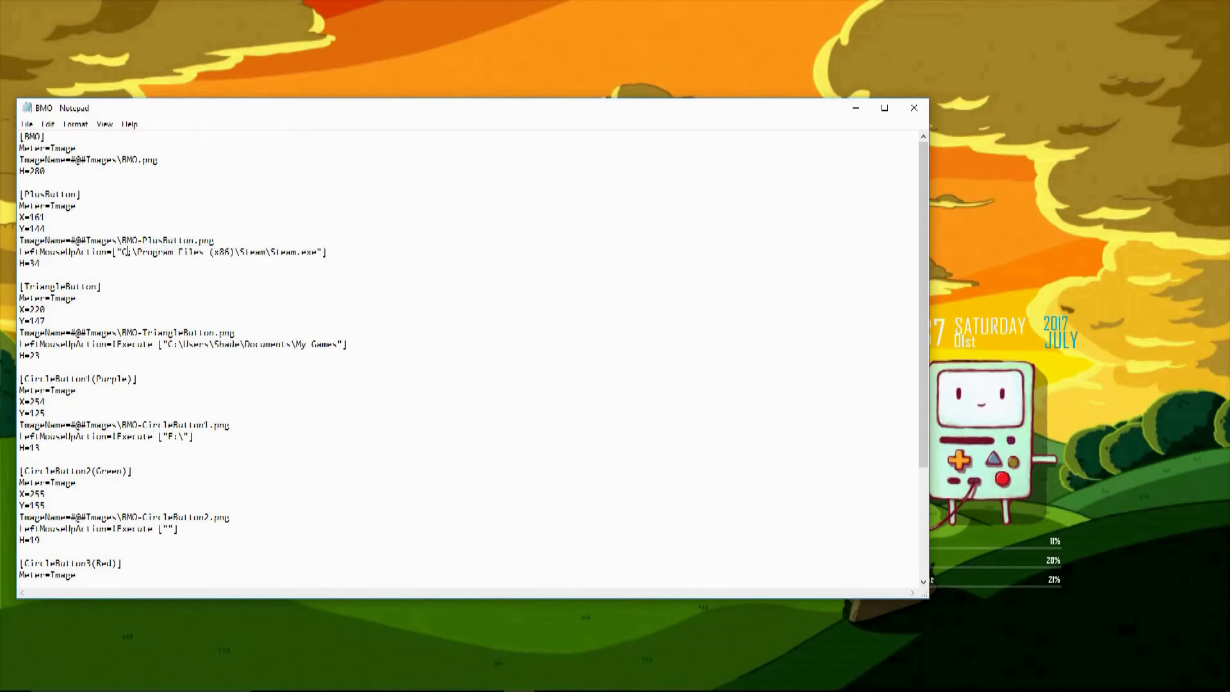
Review the TriangleButton section, try BMO's triangle button, and select the Freemake Video Converter shortcut
{"action": "scroll", "coordinate": [166, 260], "scroll_direction": "down", "scroll_amount": 3}
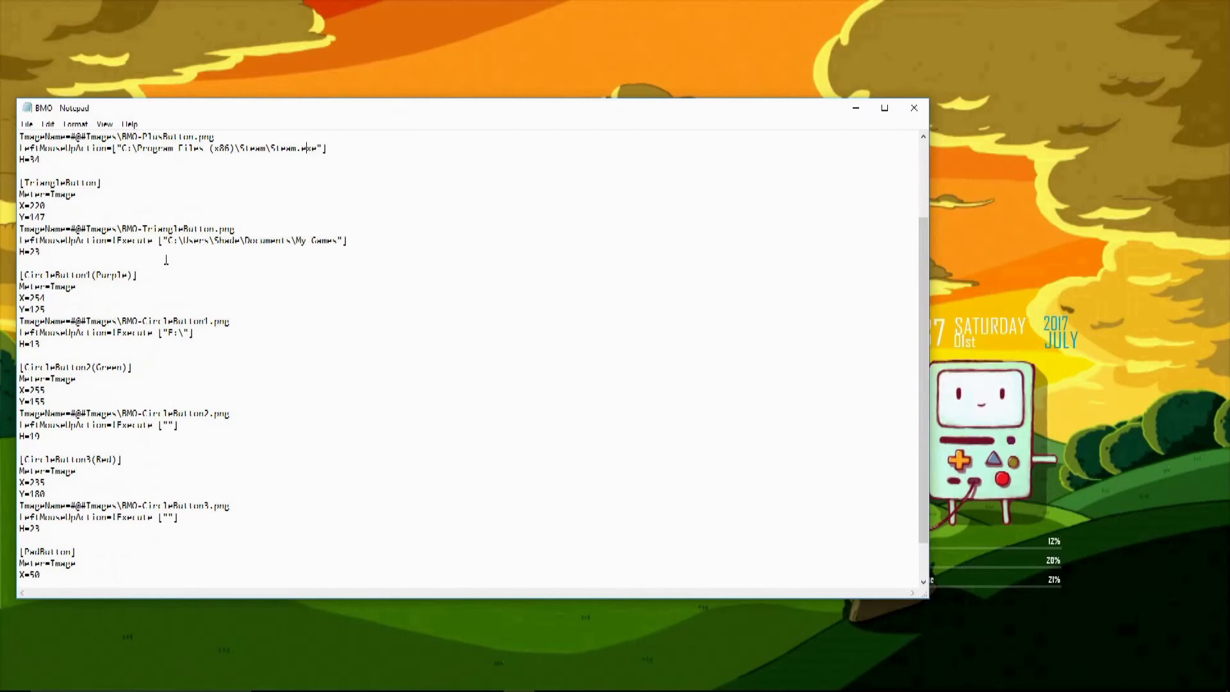
{"action": "left_click_drag", "start_coordinate": [28, 184], "coordinate": [125, 274]}
{"action": "left_click", "coordinate": [125, 274]}
{"action": "left_click_drag", "start_coordinate": [24, 183], "coordinate": [106, 184]}
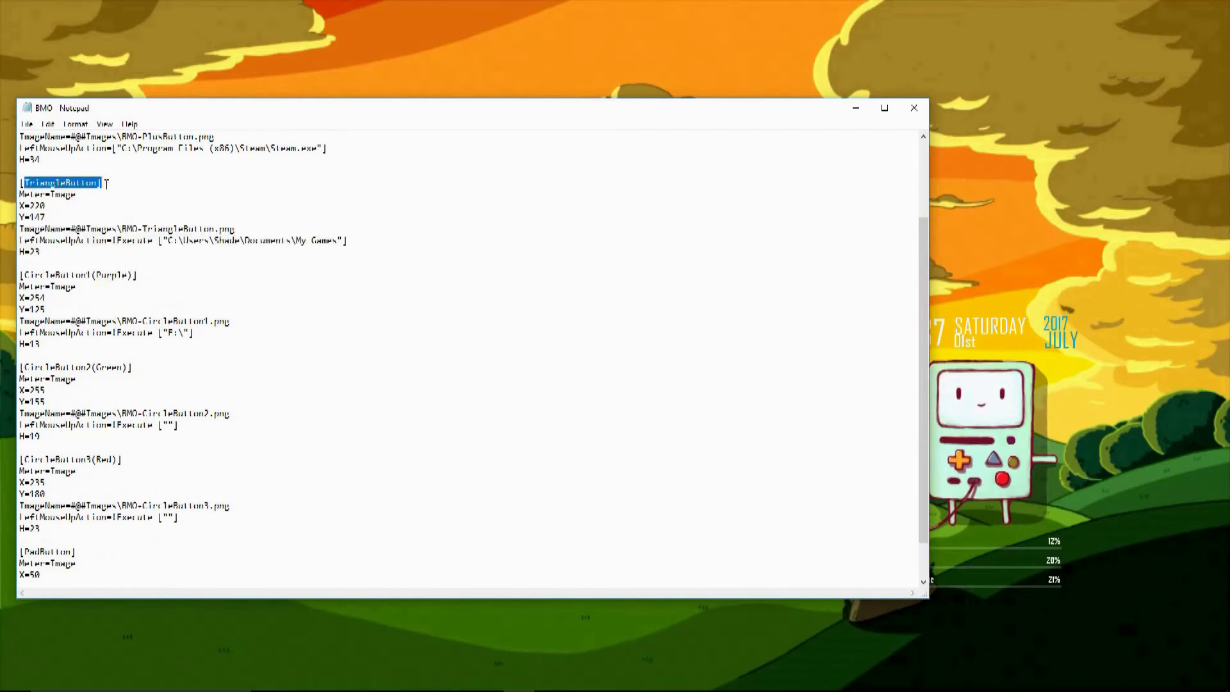
{"action": "left_click", "coordinate": [1000, 463]}
{"action": "left_click", "coordinate": [1047, 224]}
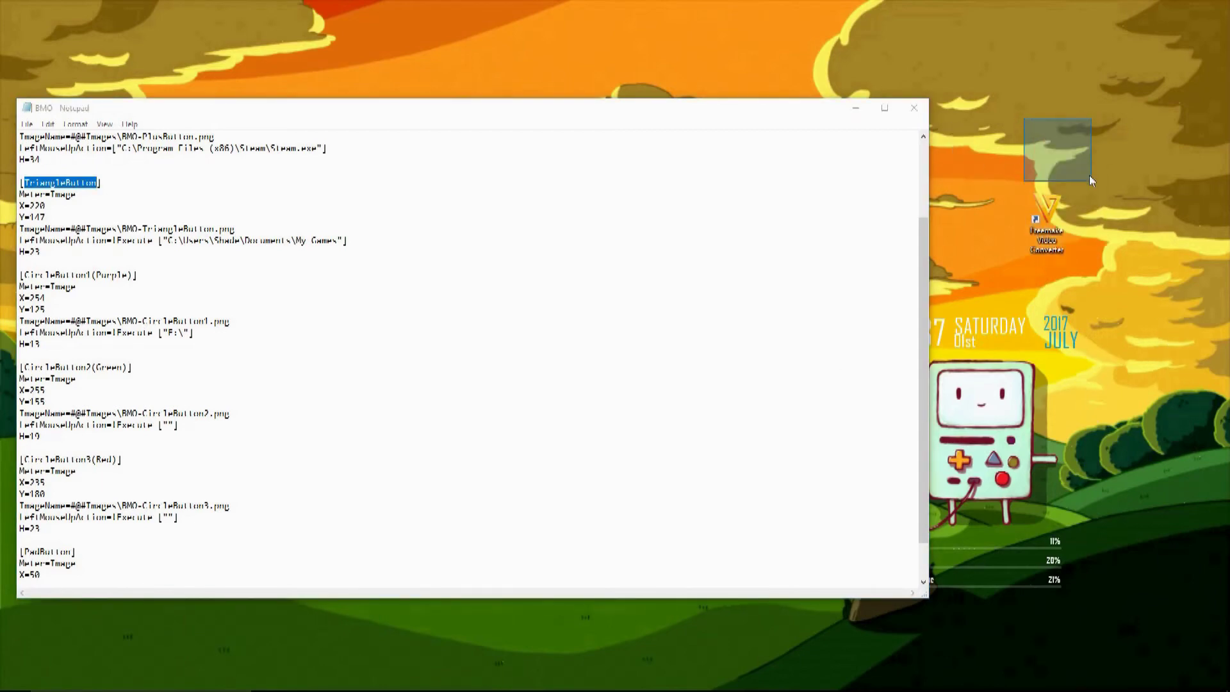
Copy the Freemake Video Converter desktop shortcut's full path
{"action": "mouse_move", "coordinate": [1042, 195]}
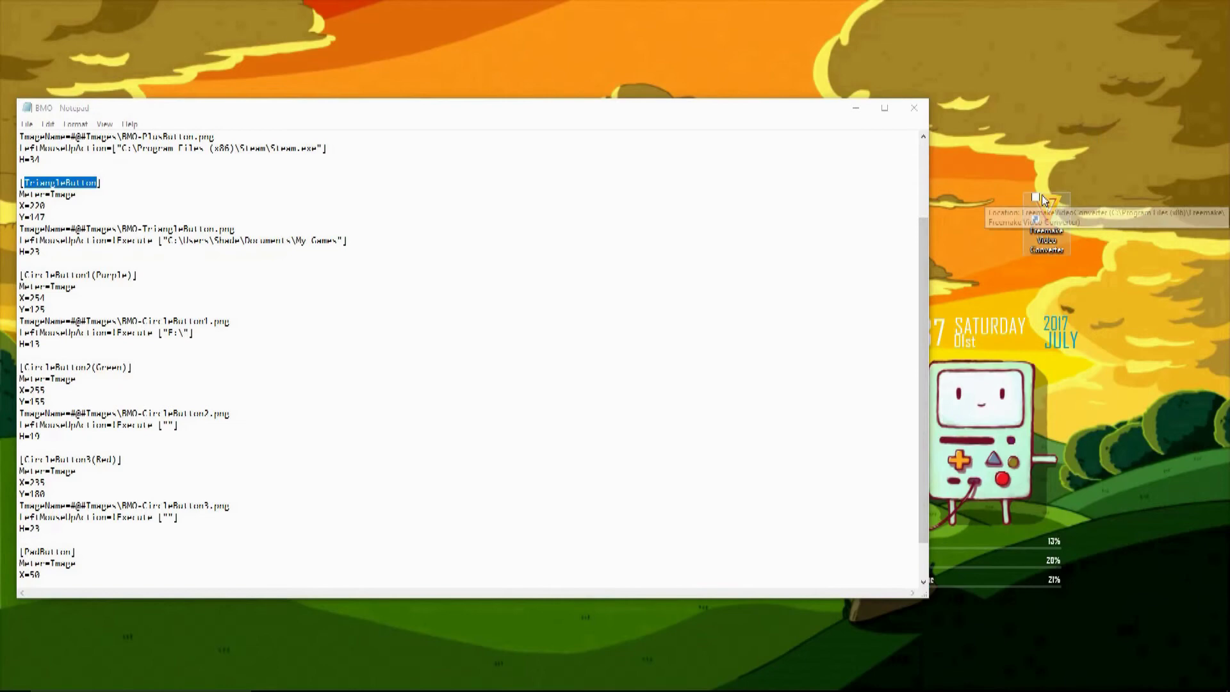
{"action": "right_click", "coordinate": [1046, 232], "text": "shift"}
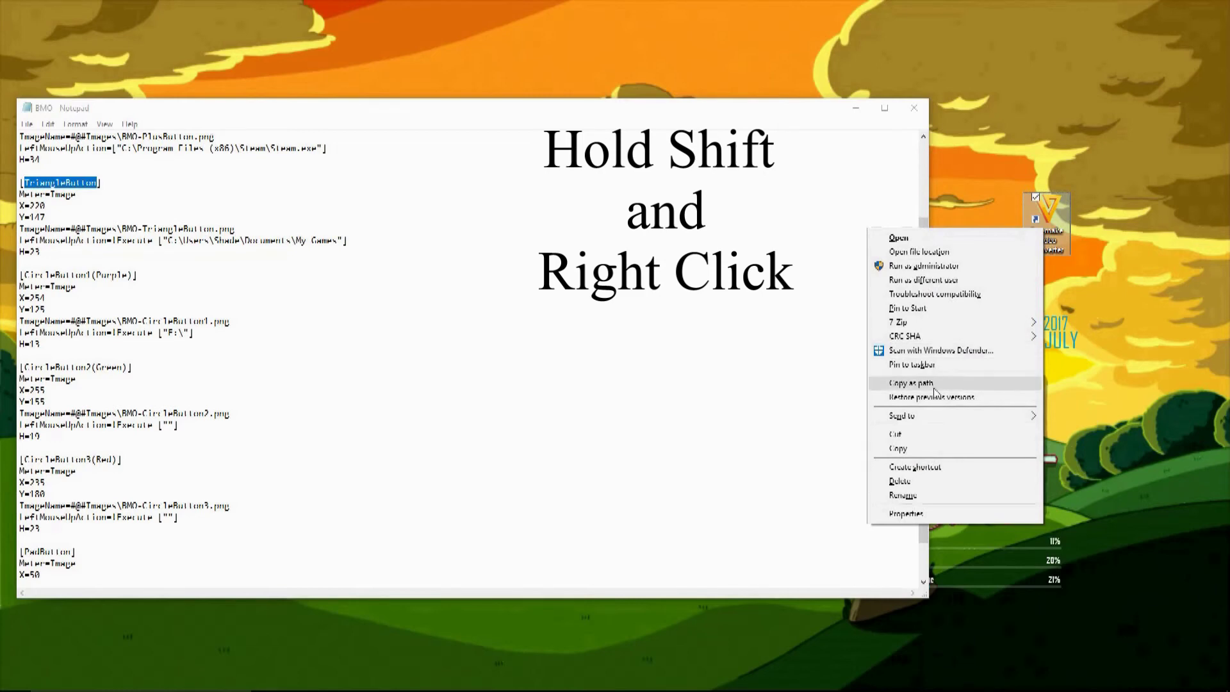
{"action": "left_click", "coordinate": [896, 389]}
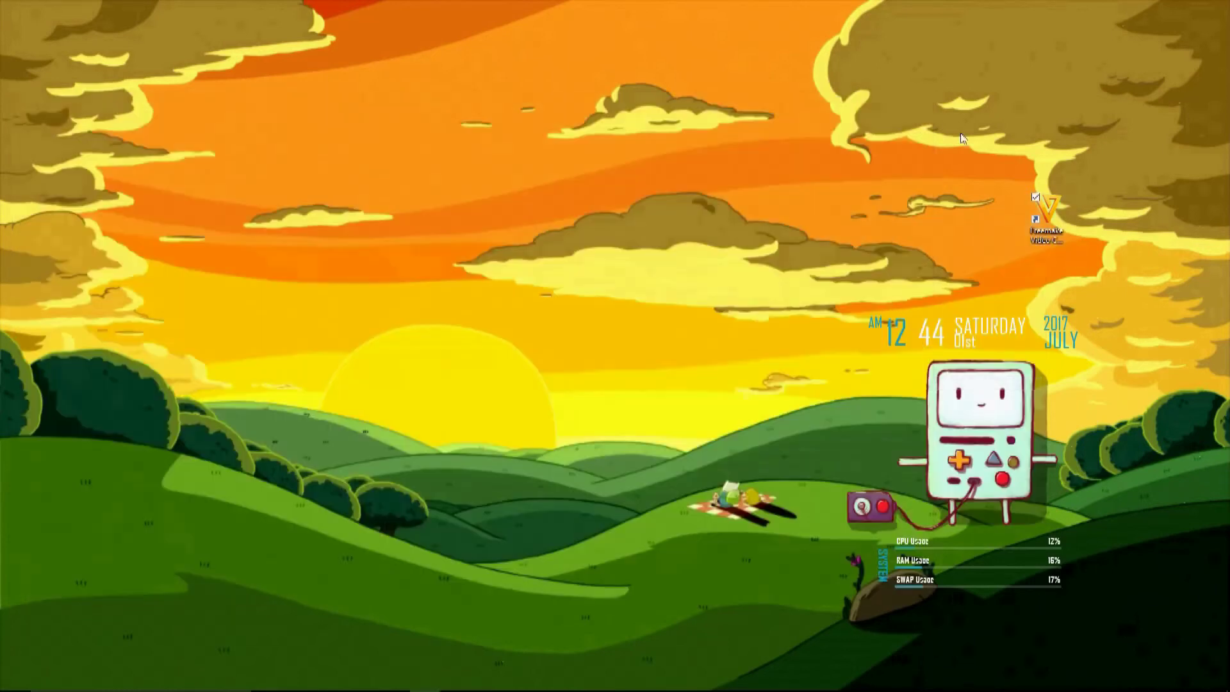
Check the shortcut's target path in Properties, then go to its file location
{"action": "left_click_drag", "start_coordinate": [961, 138], "coordinate": [1088, 257]}
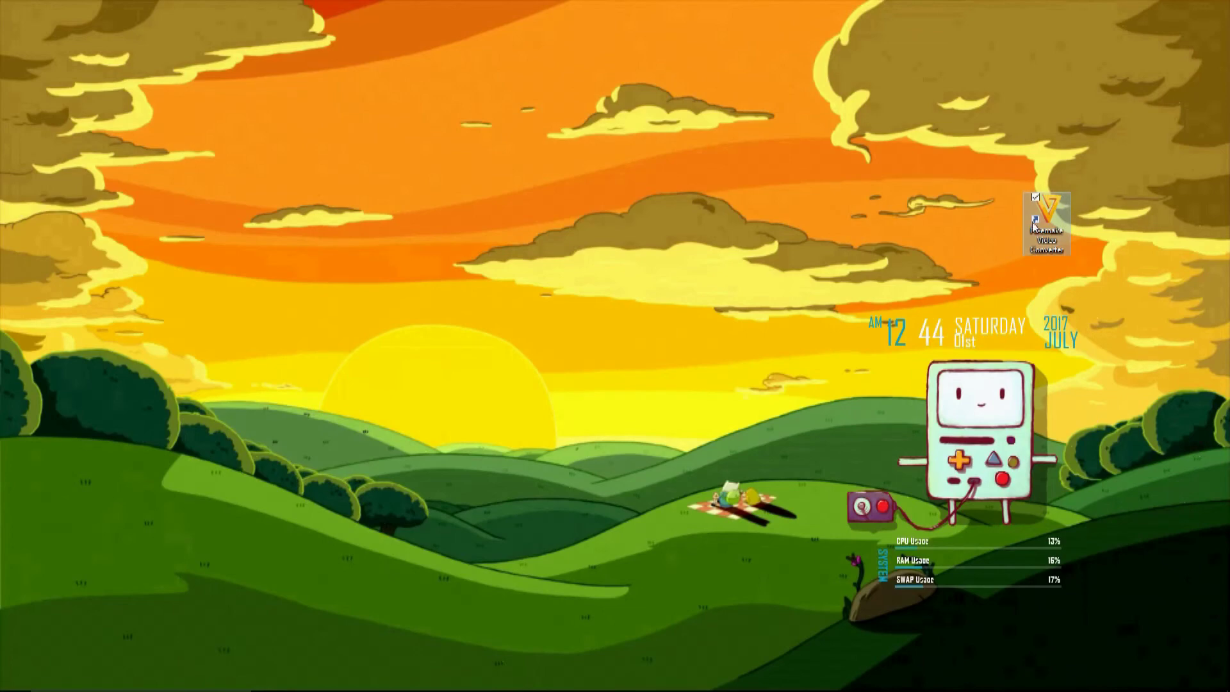
{"action": "right_click", "coordinate": [1033, 224]}
{"action": "left_click", "coordinate": [950, 482]}
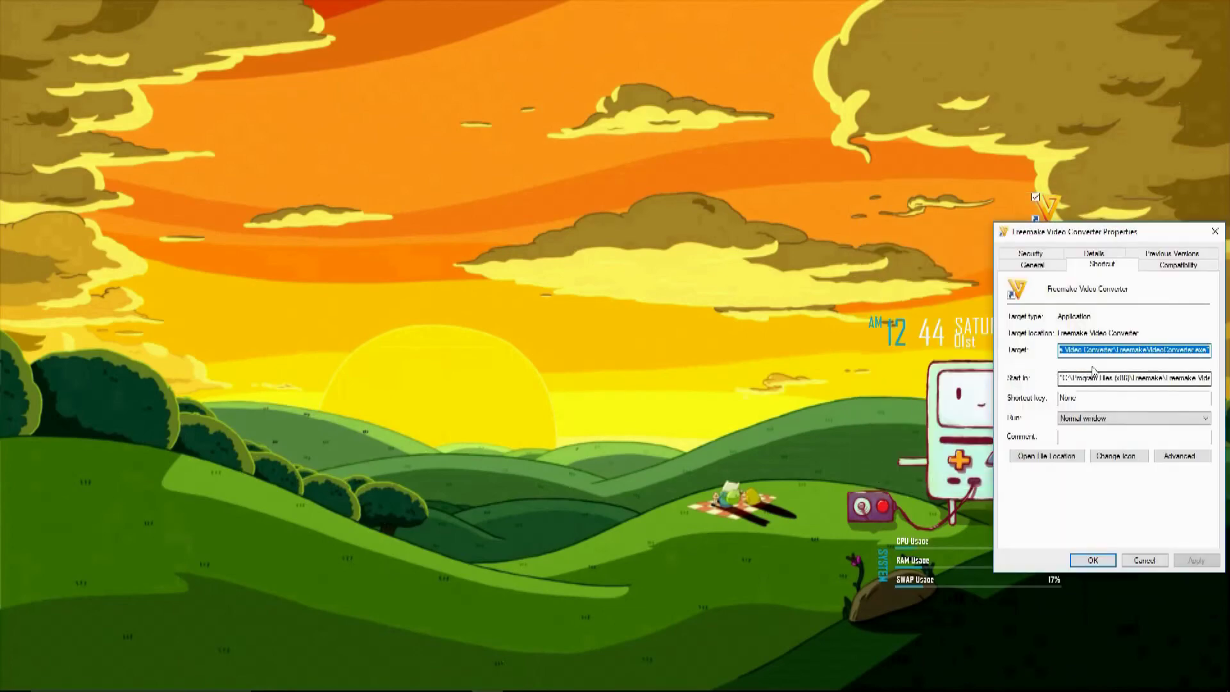
{"action": "left_click", "coordinate": [1082, 350]}
{"action": "left_click_drag", "start_coordinate": [1083, 231], "coordinate": [609, 104]}
{"action": "left_click_drag", "start_coordinate": [596, 222], "coordinate": [932, 250]}
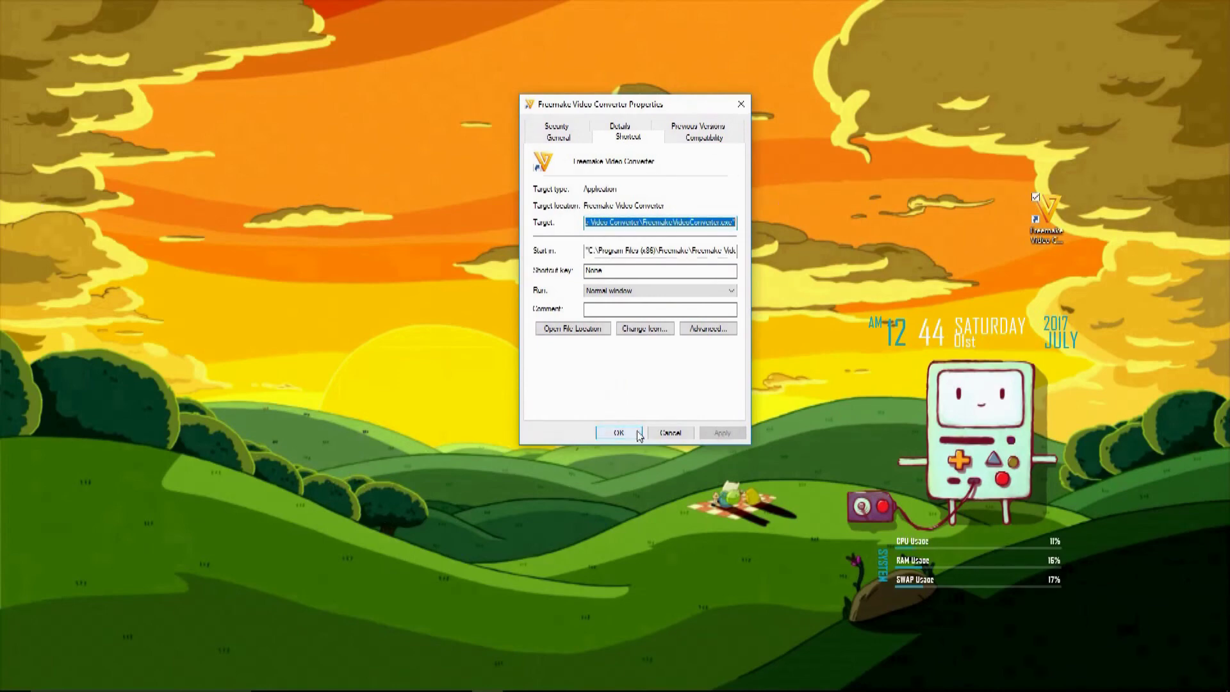
{"action": "left_click", "coordinate": [660, 431]}
{"action": "right_click", "coordinate": [1051, 206]}
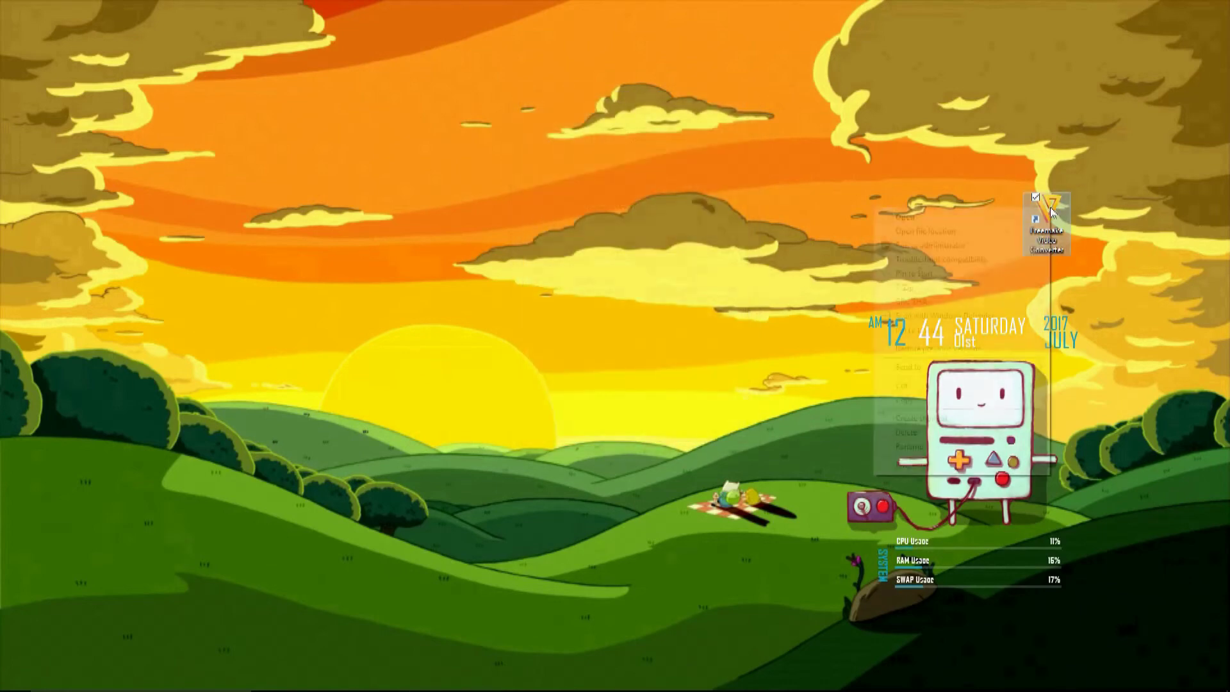
{"action": "left_click", "coordinate": [1024, 233]}
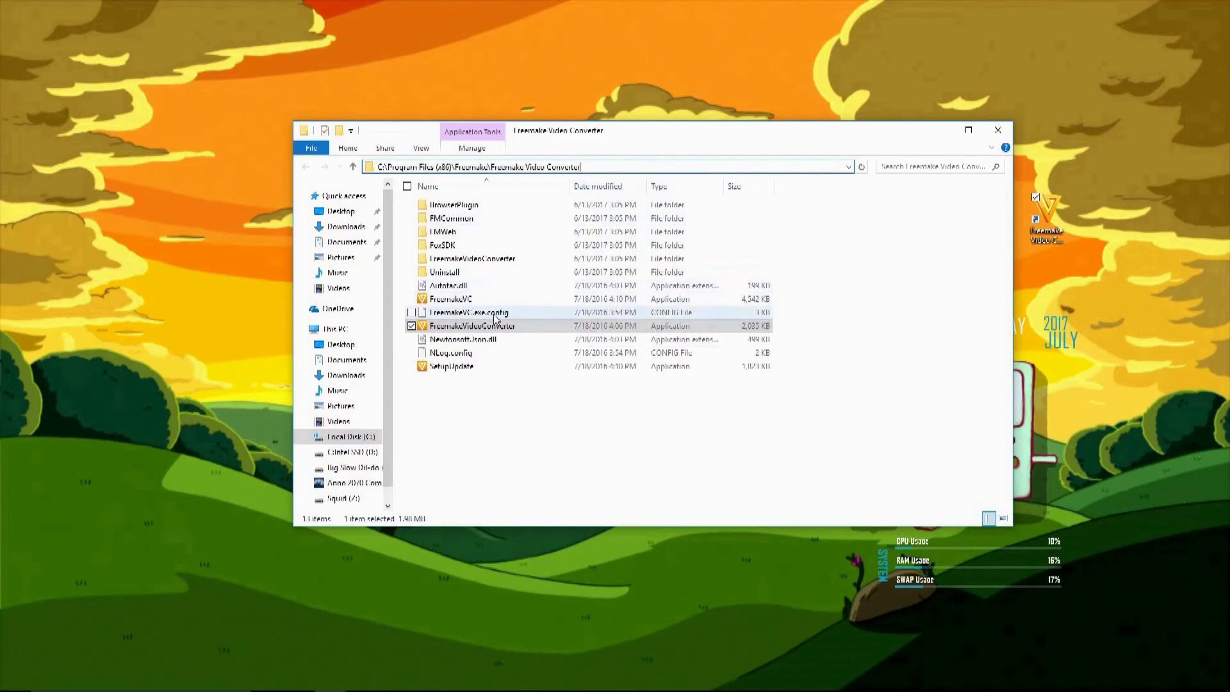
Append \FreemakeVideoConverter.exe to the folder path in the address bar
{"action": "right_click", "coordinate": [464, 329]}
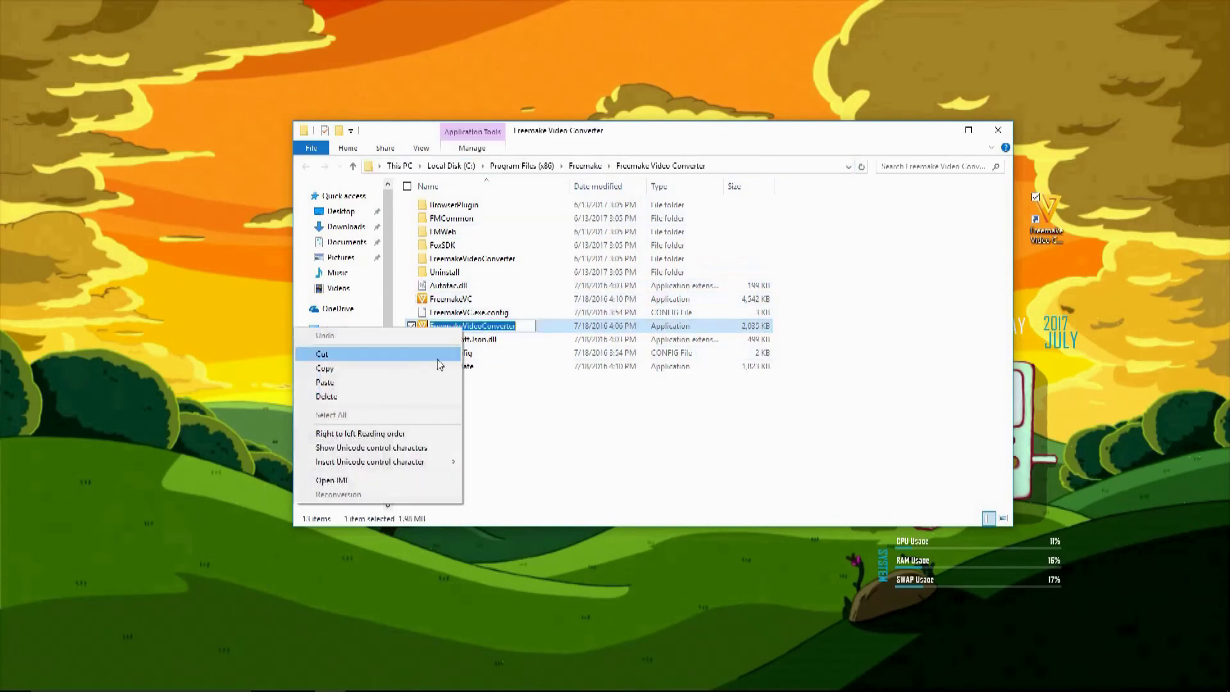
{"action": "key", "text": "m"}
{"action": "left_click", "coordinate": [729, 168]}
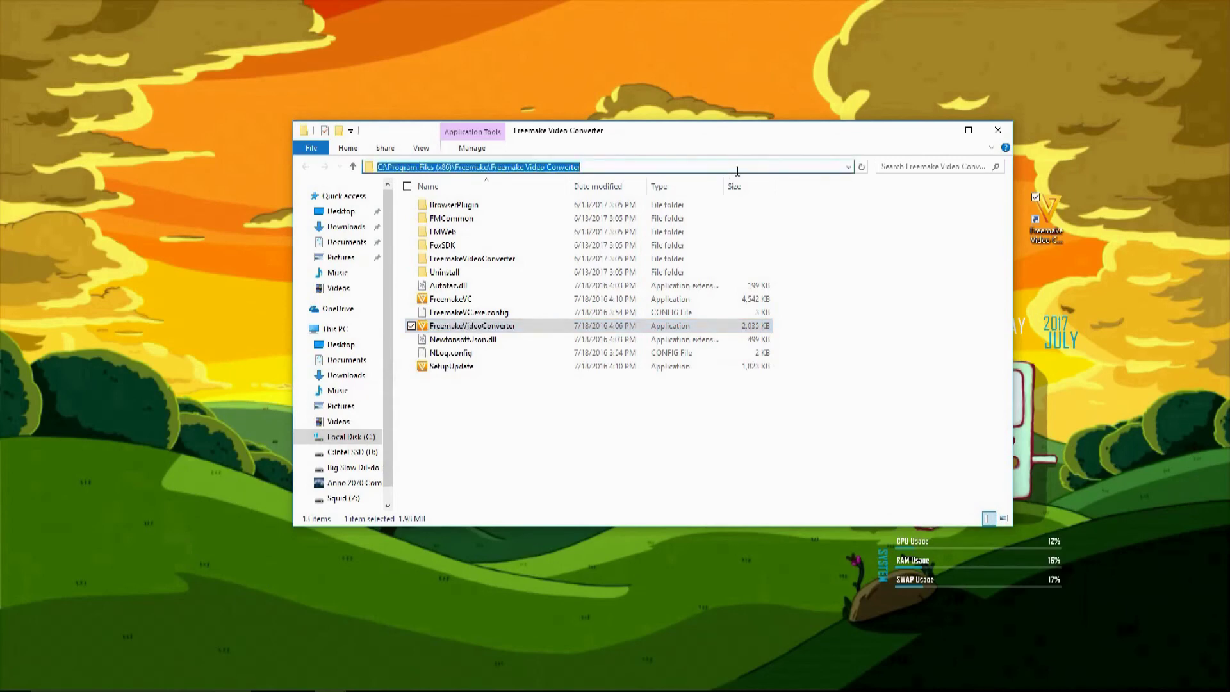
{"action": "left_click", "coordinate": [738, 171]}
{"action": "type", "text": "\\"}
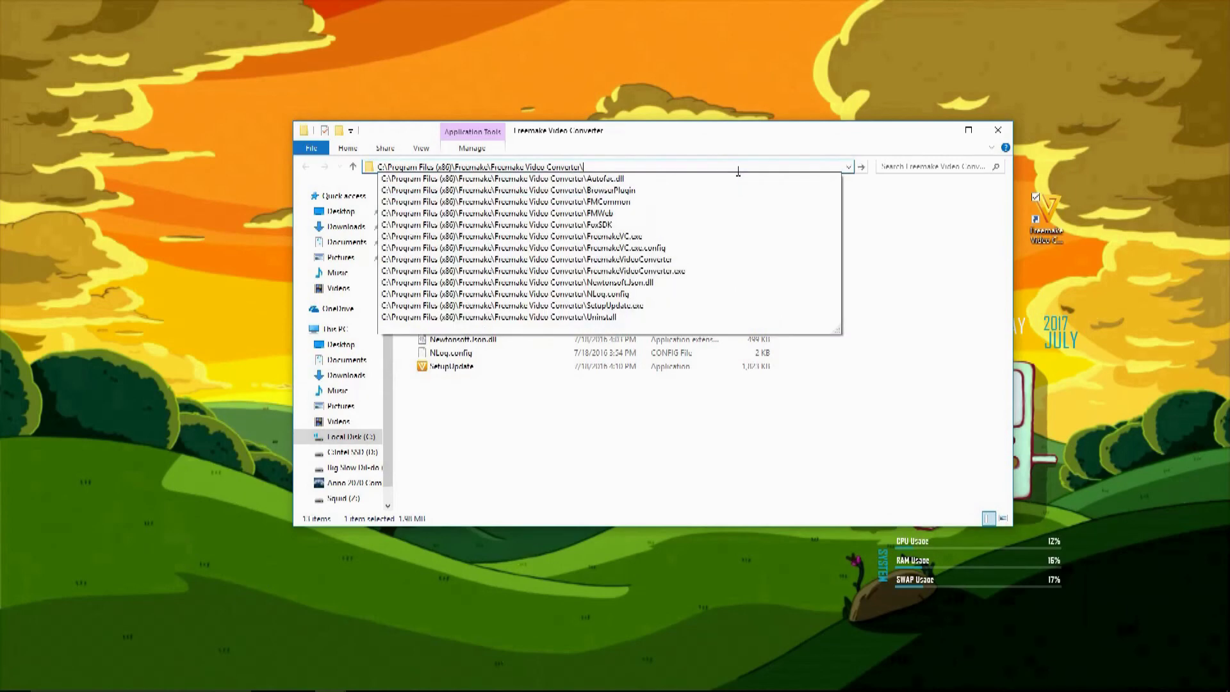
{"action": "key", "text": "ctrl+v"}
{"action": "key", "text": "Down"}
{"action": "key", "text": "Down"}
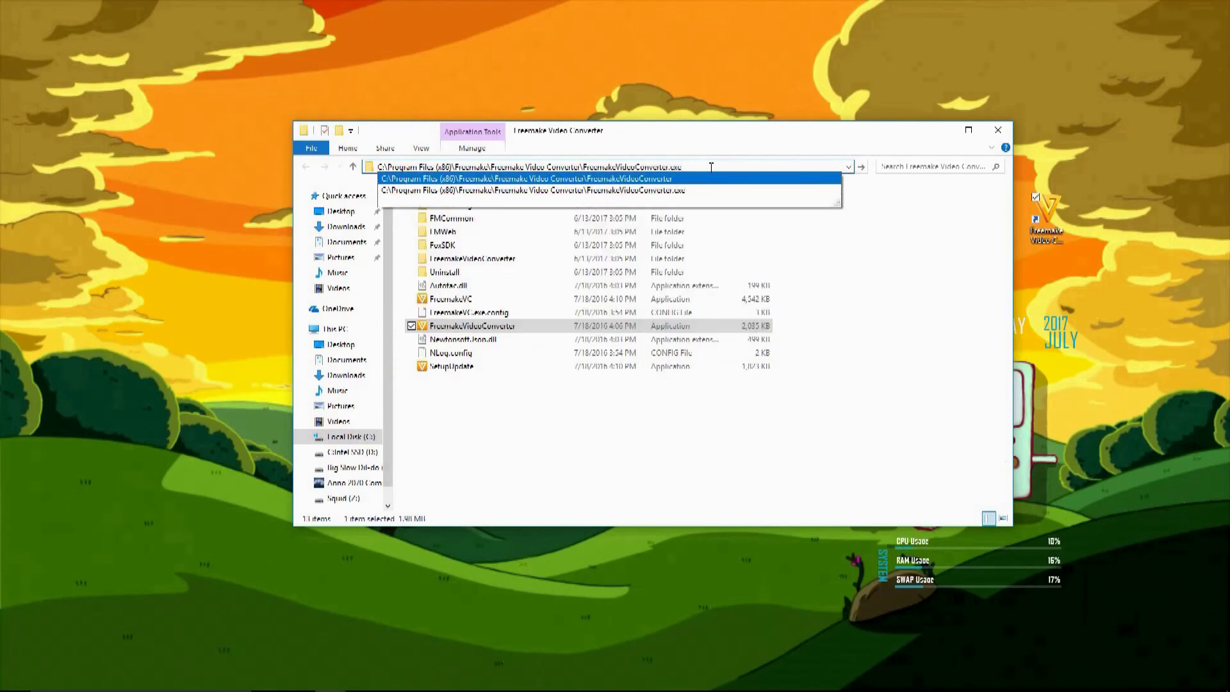
Copy the full FreemakeVideoConverter.exe path and close the Freemake folder window
{"action": "key", "text": "ctrl+a"}
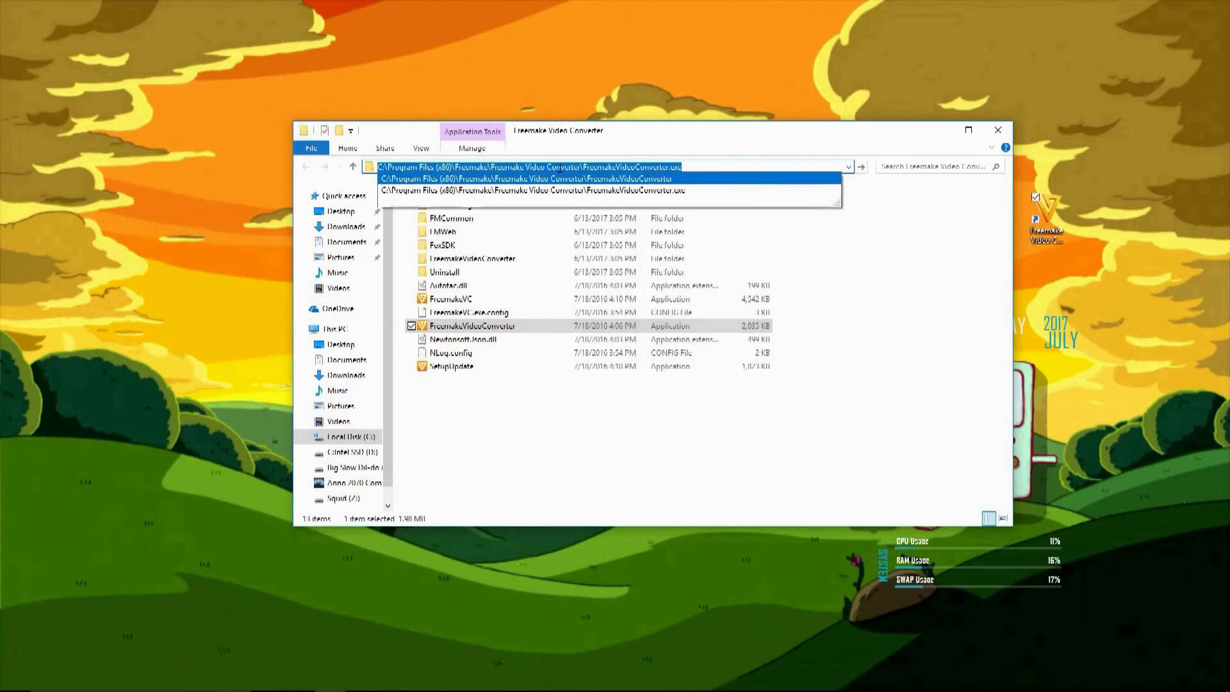
{"action": "right_click", "coordinate": [388, 168]}
{"action": "left_click", "coordinate": [626, 443]}
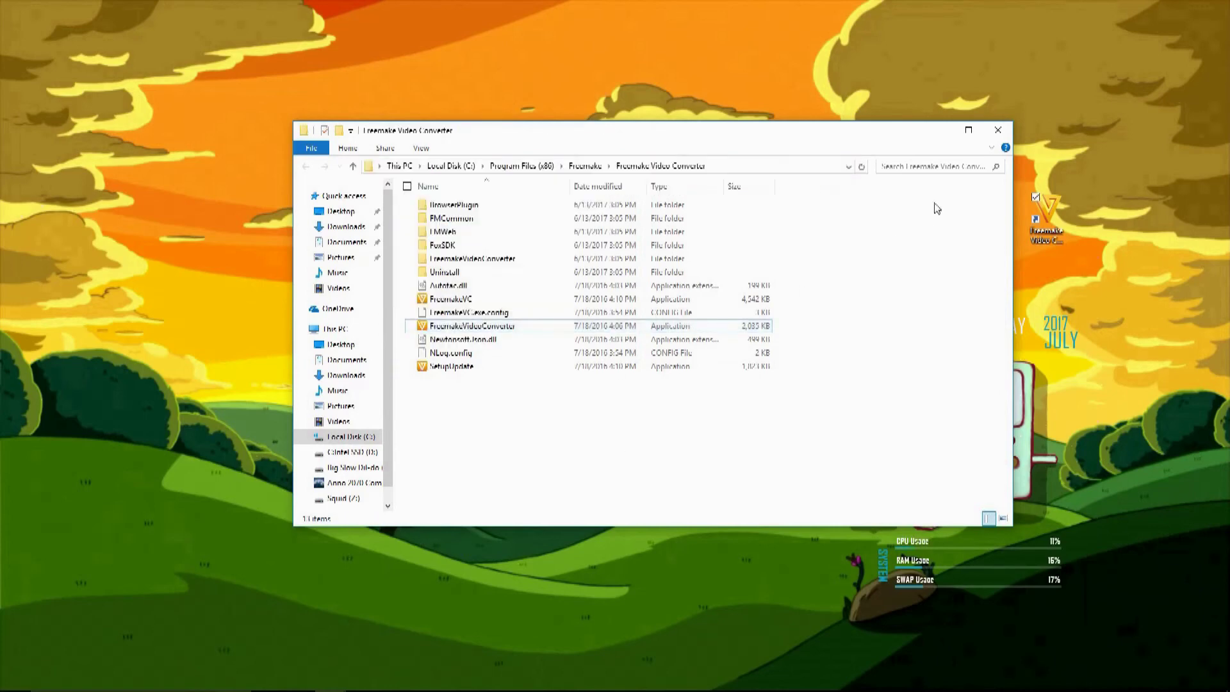
{"action": "left_click", "coordinate": [997, 129]}
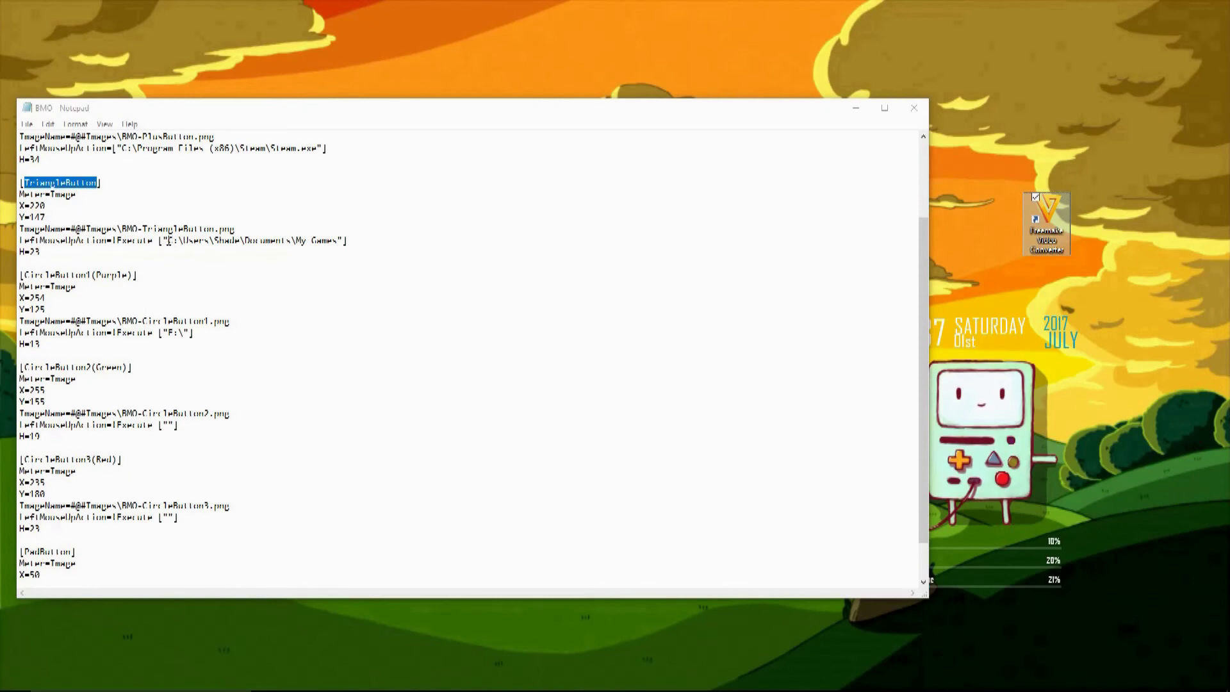
Replace TriangleButton's My Games path with the Freemake shortcut path, fix the quotes, and save
{"action": "left_click_drag", "start_coordinate": [167, 242], "coordinate": [337, 241]}
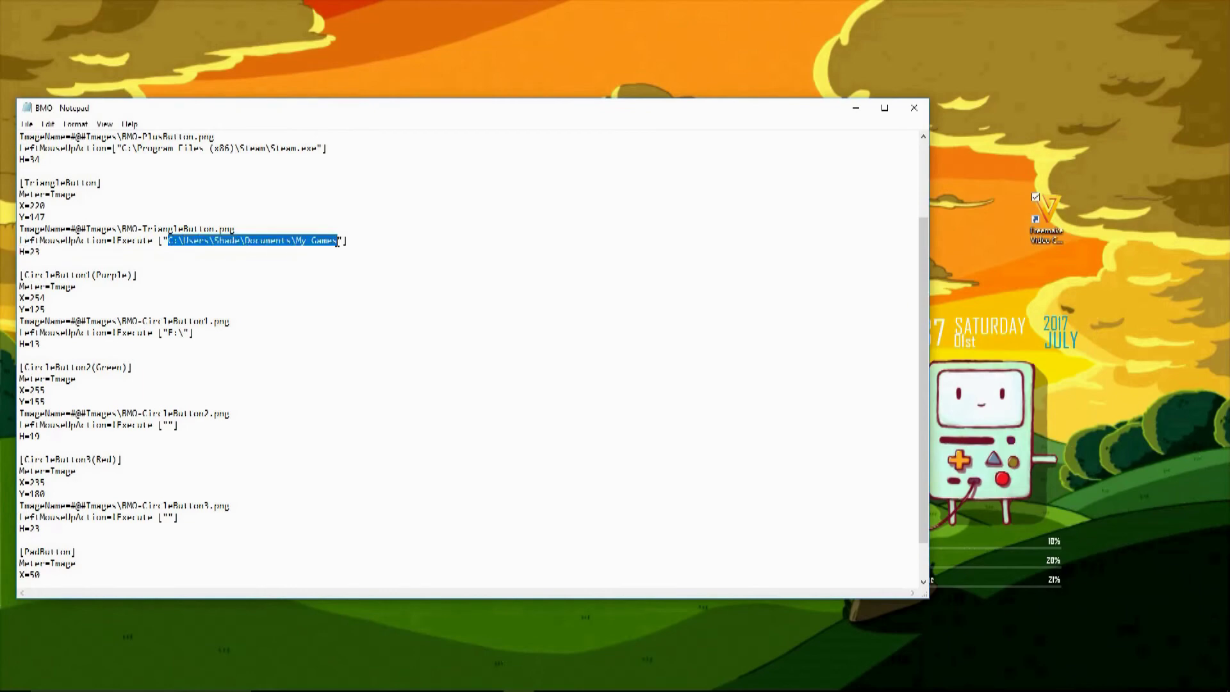
{"action": "key", "text": "ctrl+v"}
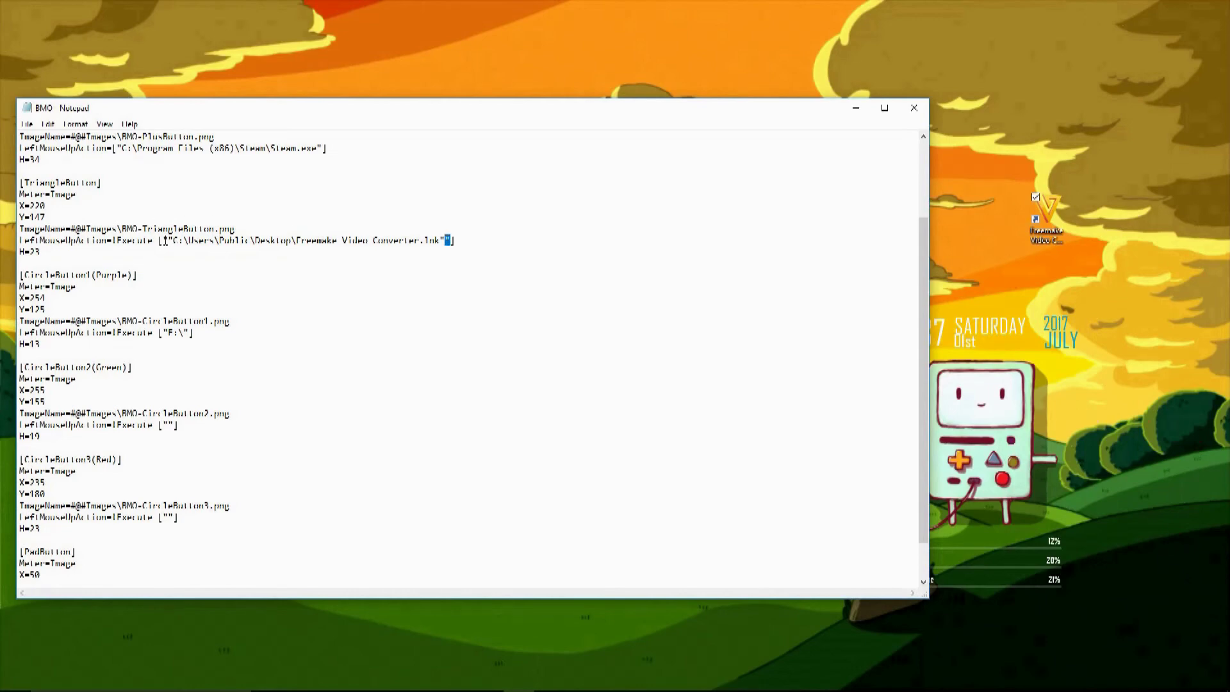
{"action": "left_click_drag", "start_coordinate": [162, 240], "coordinate": [167, 241]}
{"action": "type", "text": "\"\""}
{"action": "key", "text": "BackSpace"}
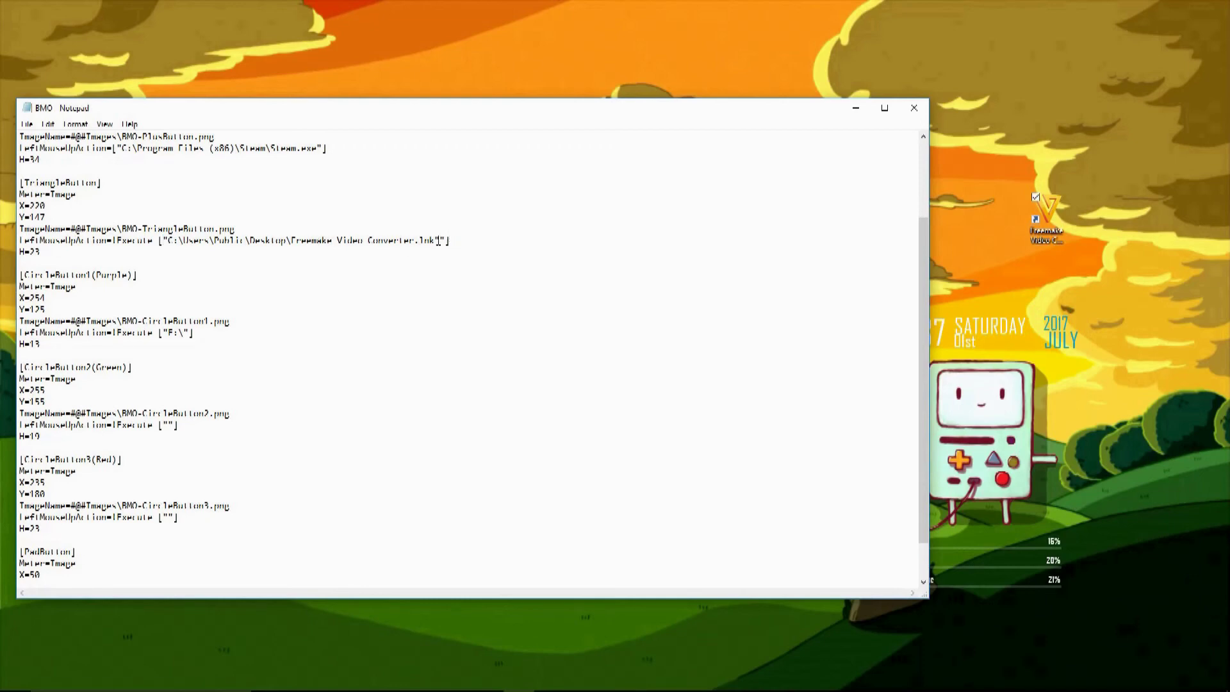
{"action": "left_click", "coordinate": [441, 241]}
{"action": "left_click", "coordinate": [26, 124]}
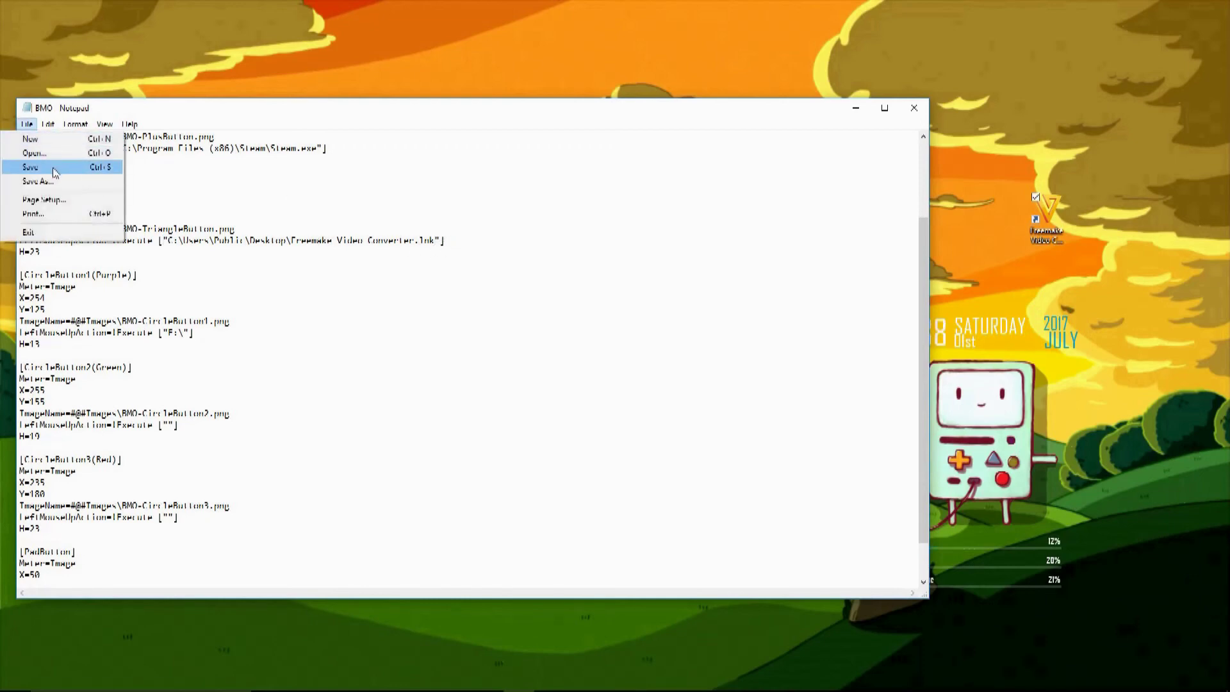
{"action": "left_click", "coordinate": [55, 173]}
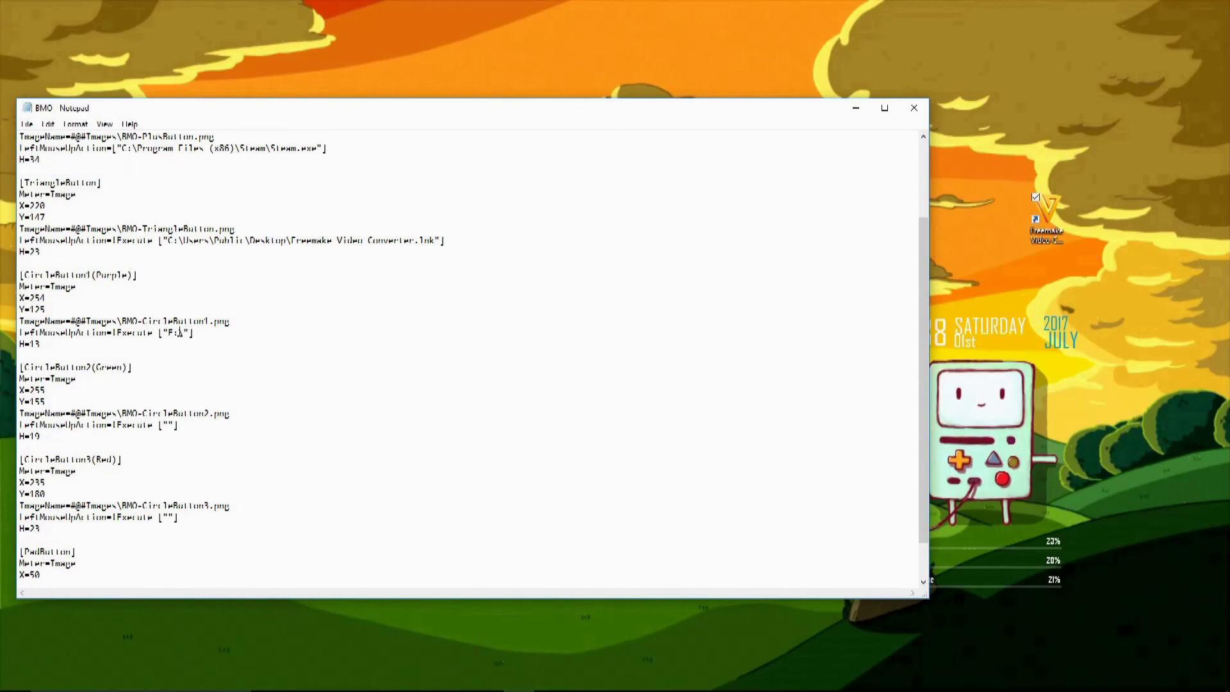
Paste the Freemake shortcut path over F:\ on CircleButton1's Execute line, removing the extra quote
{"action": "left_click_drag", "start_coordinate": [169, 333], "coordinate": [184, 336]}
{"action": "key", "text": "ctrl+v"}
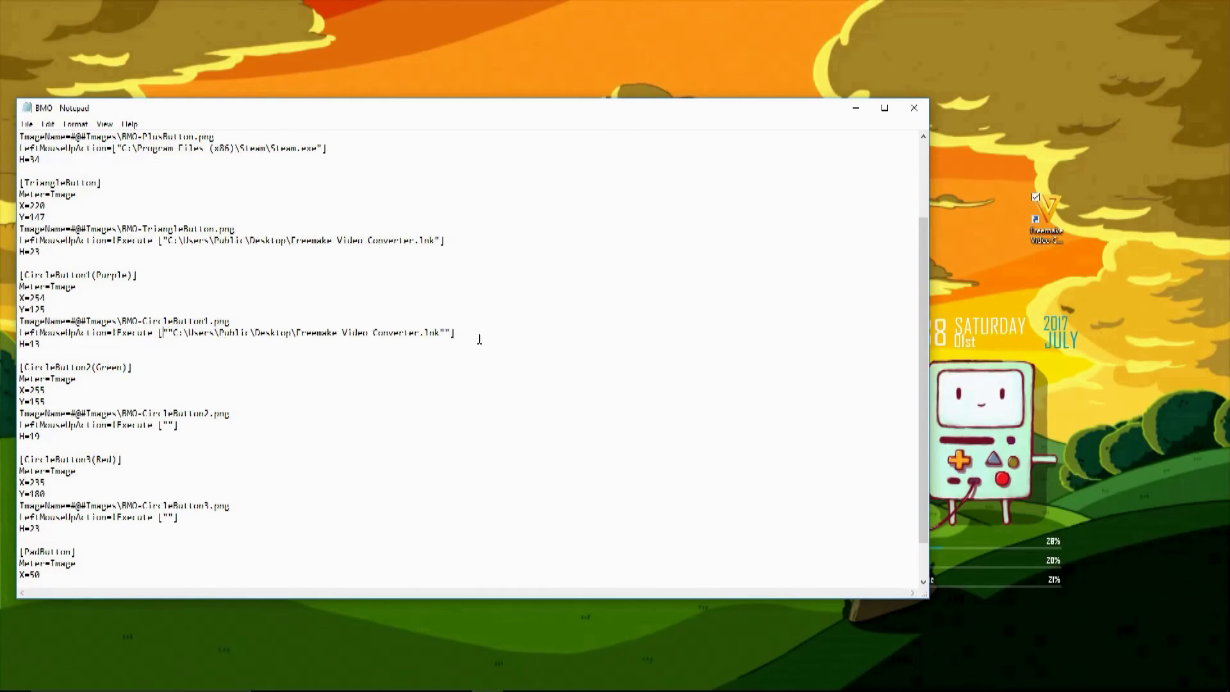
{"action": "key", "text": "Delete"}
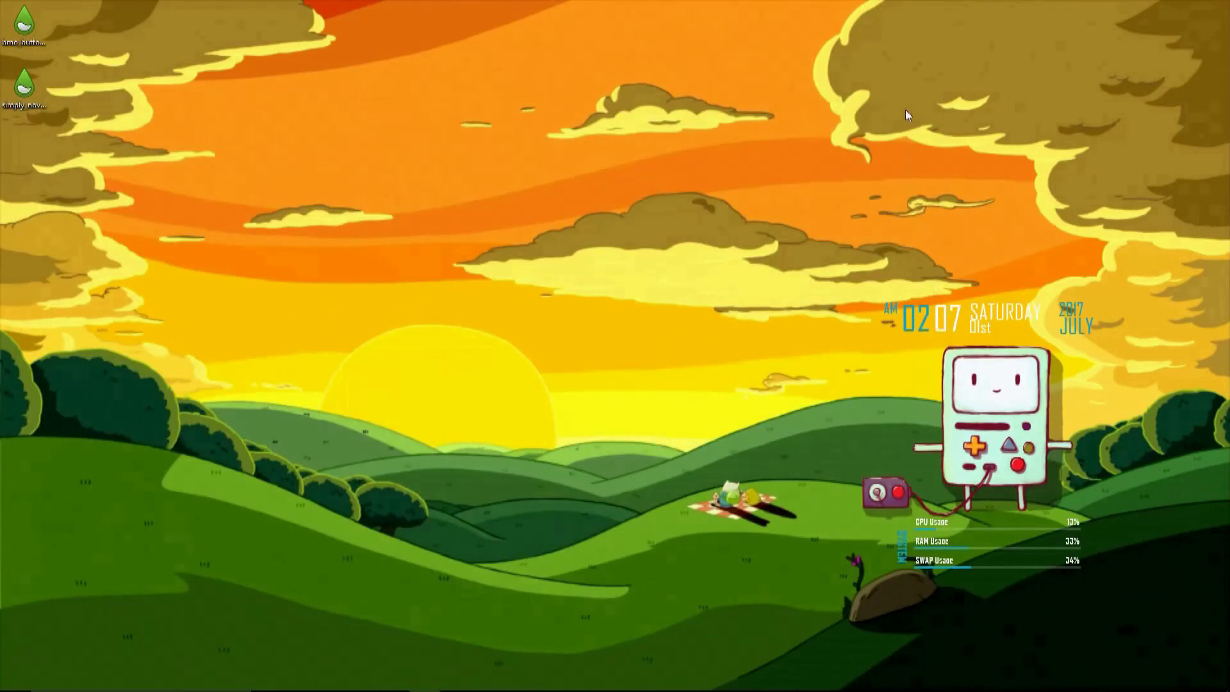
Open Manage Rainmeter from the BMO skin and refresh all skins to load the edits
{"action": "right_click", "coordinate": [1006, 398]}
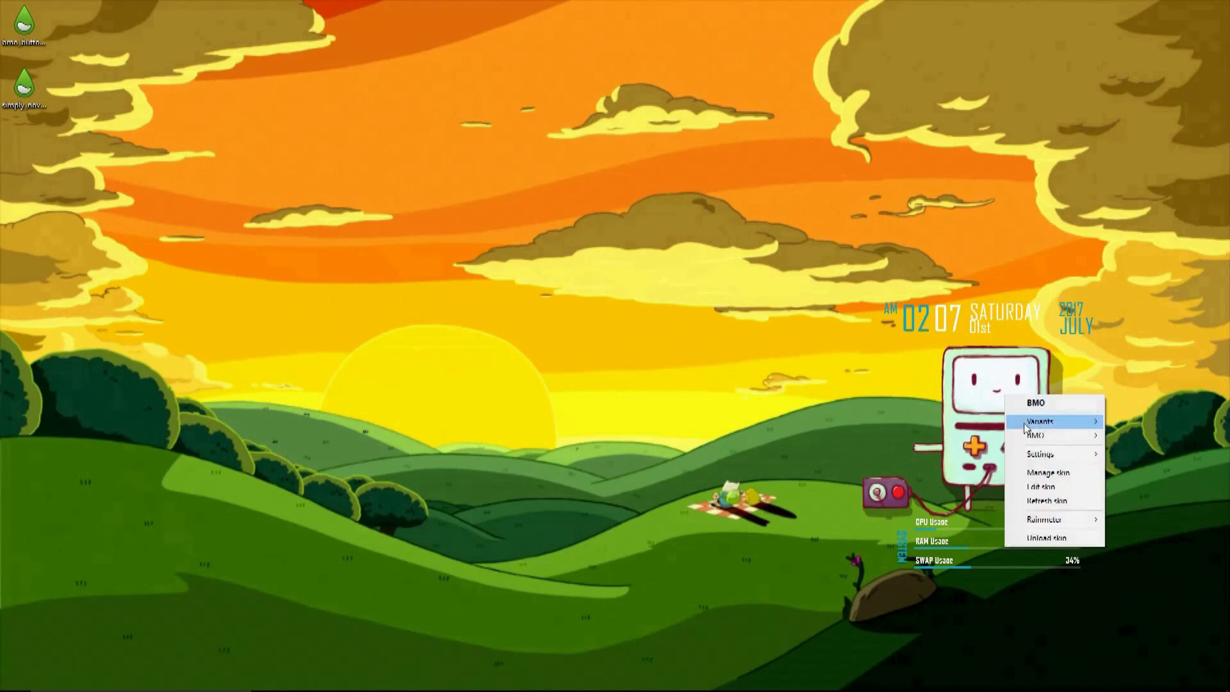
{"action": "left_click", "coordinate": [1039, 475]}
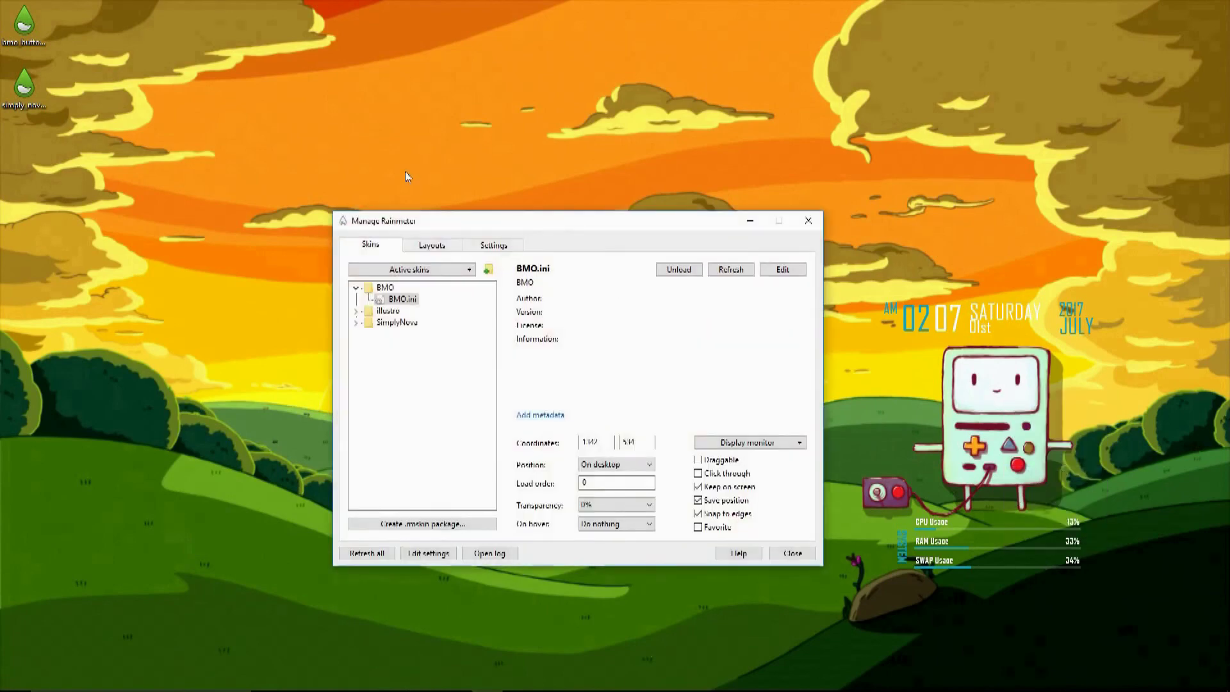
{"action": "left_click_drag", "start_coordinate": [467, 225], "coordinate": [421, 187]}
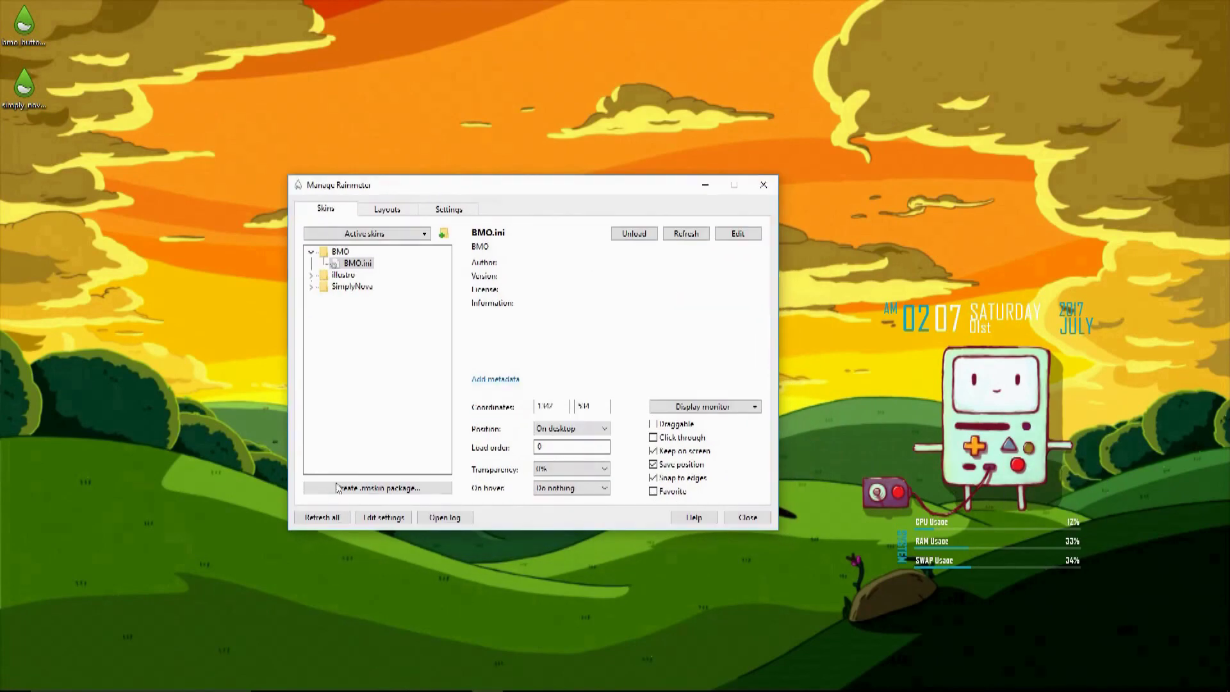
{"action": "left_click", "coordinate": [328, 518]}
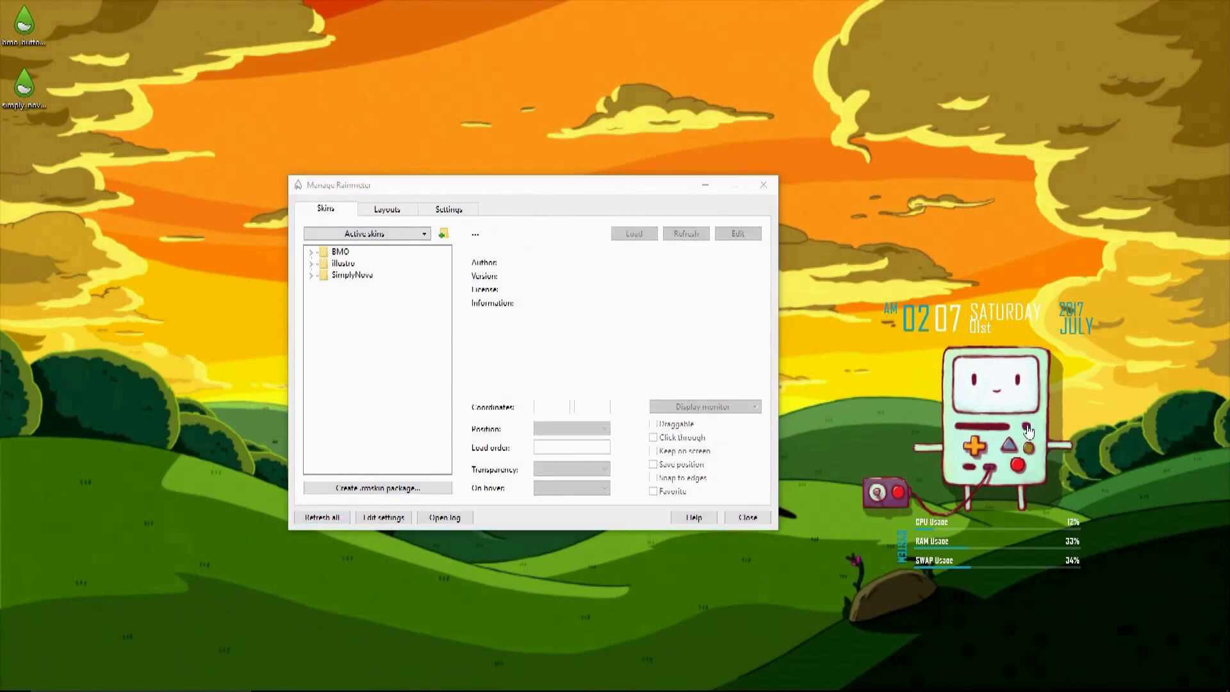
Test BMO's Twitch and Freemake Video Converter buttons, close both, and show the Layouts page
{"action": "left_click", "coordinate": [1028, 428]}
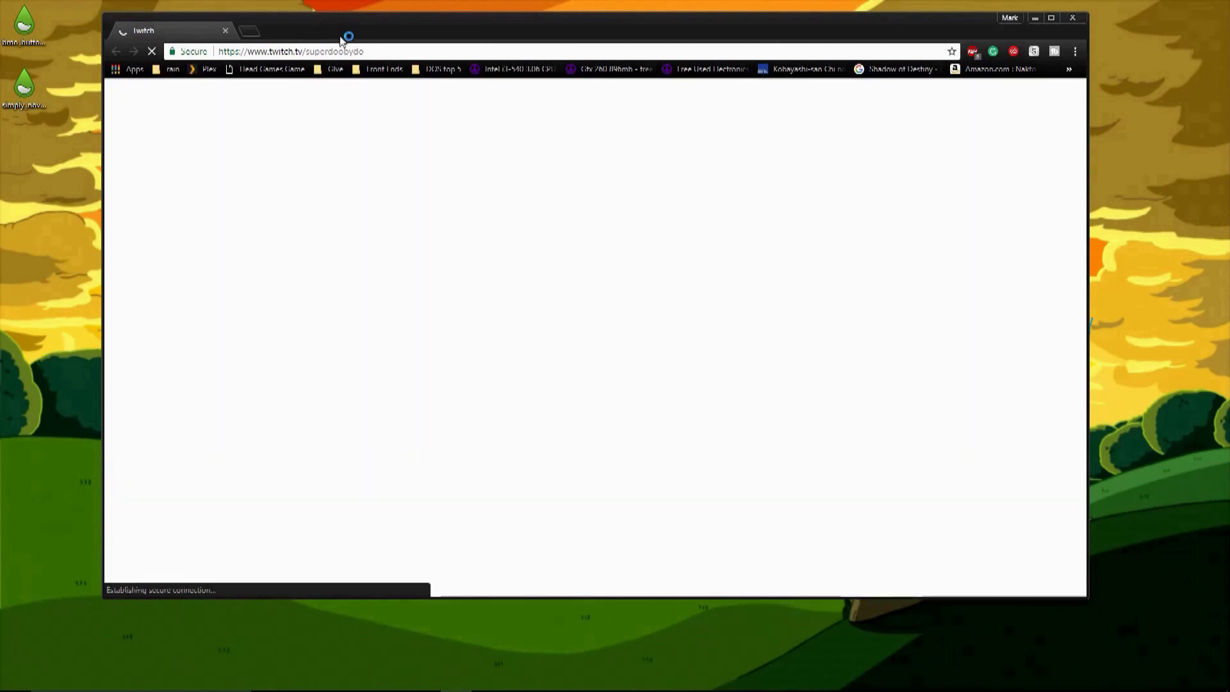
{"action": "left_click", "coordinate": [347, 51]}
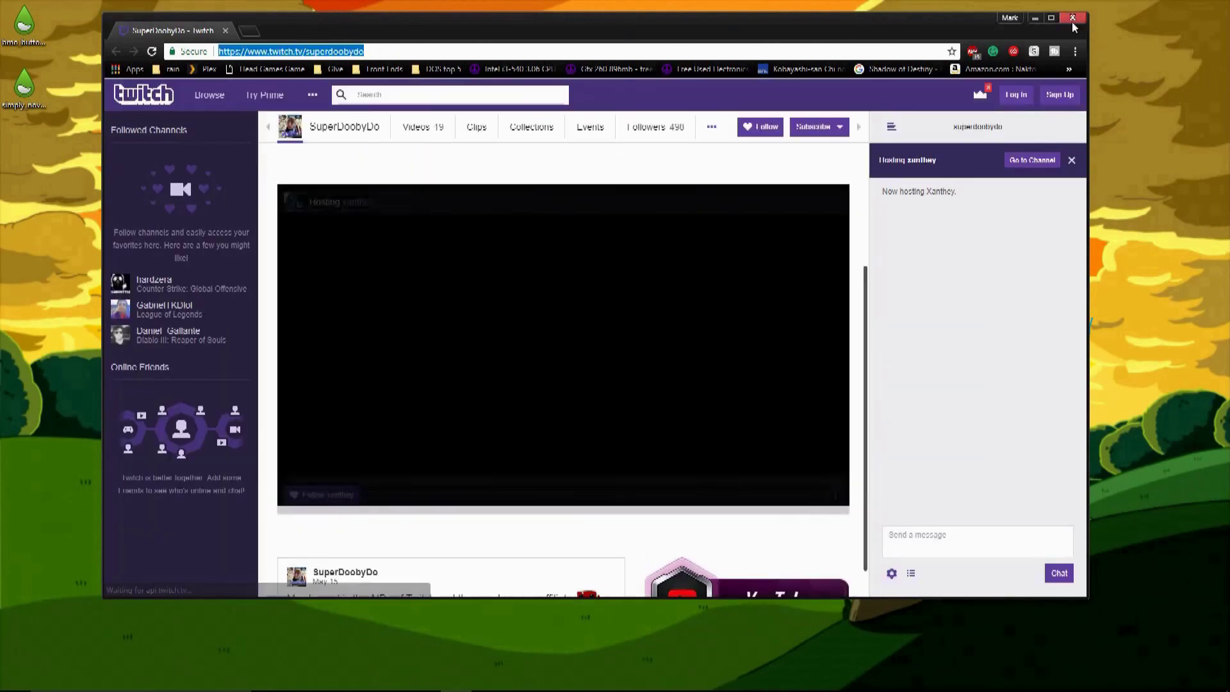
{"action": "left_click", "coordinate": [1072, 19]}
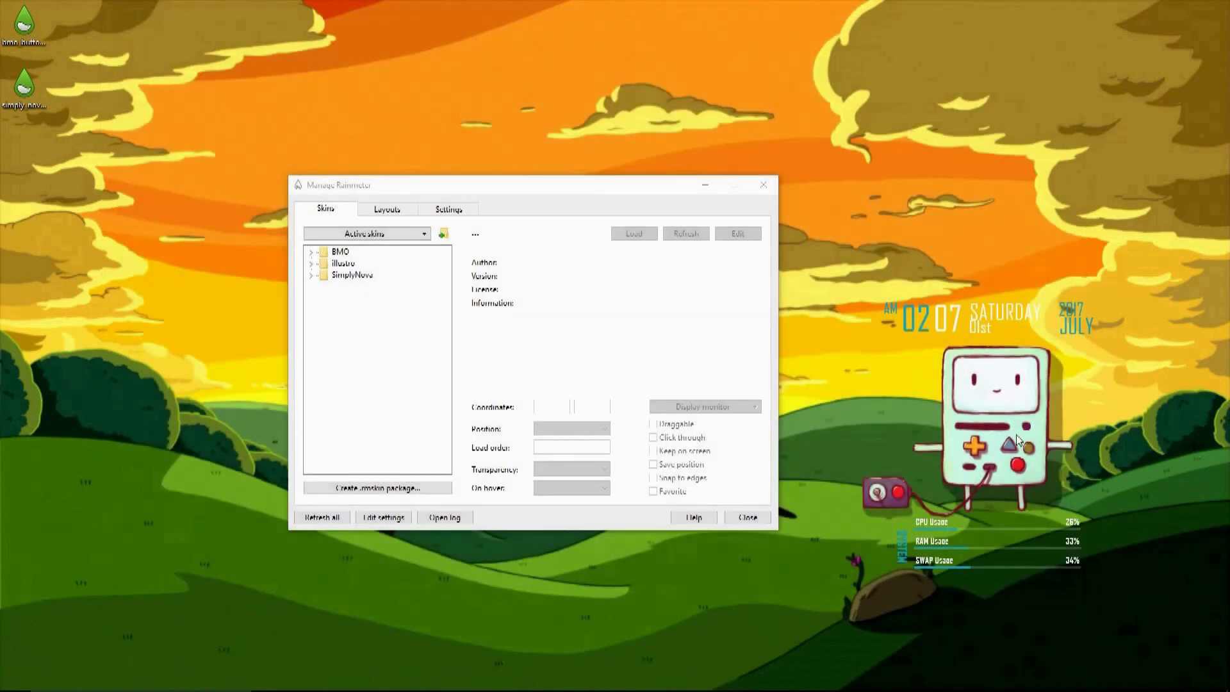
{"action": "left_click", "coordinate": [1011, 453]}
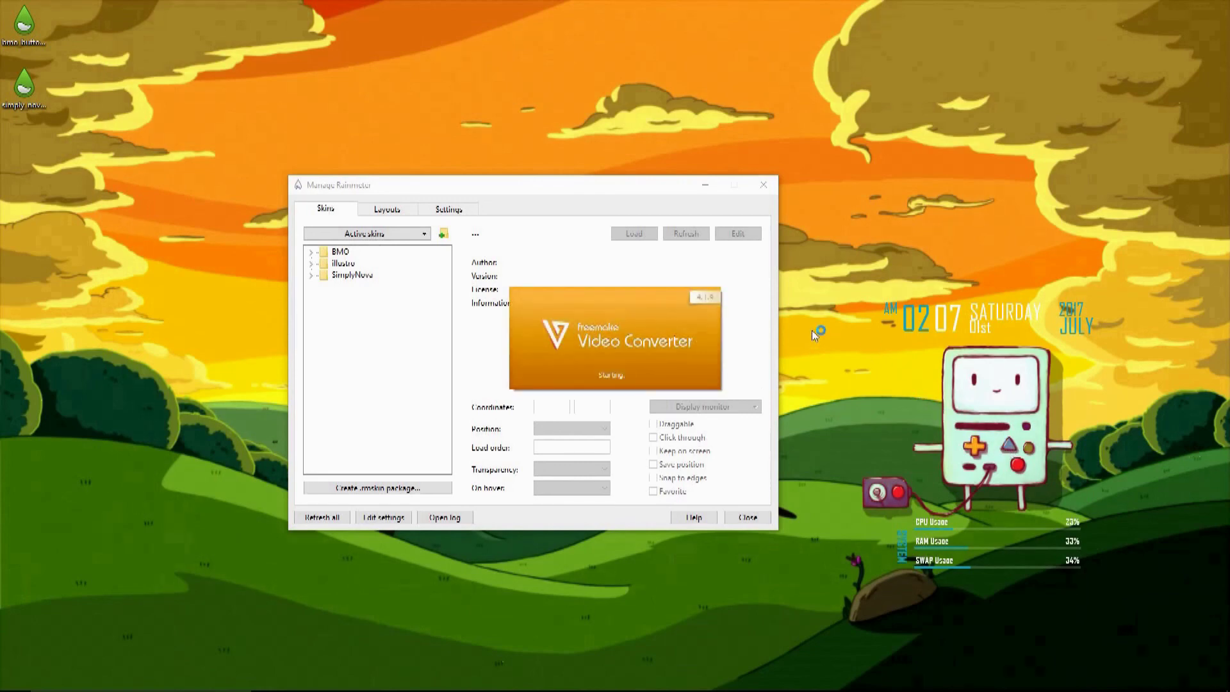
{"action": "left_click", "coordinate": [932, 154]}
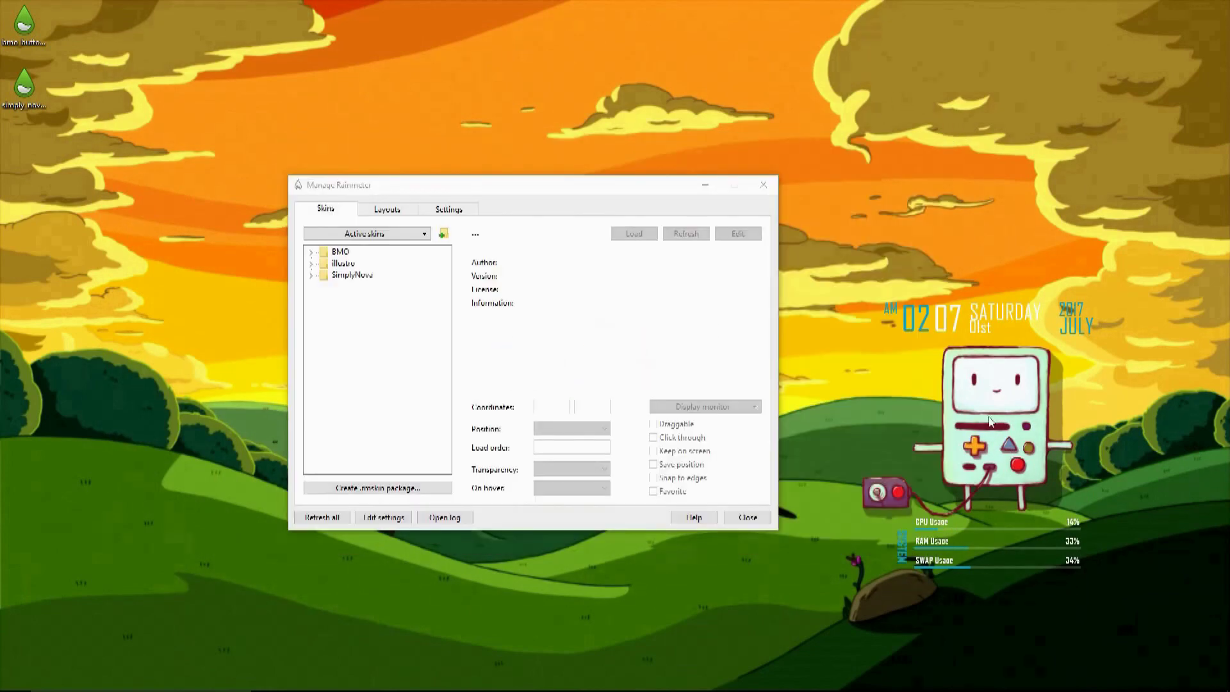
{"action": "left_click", "coordinate": [387, 212]}
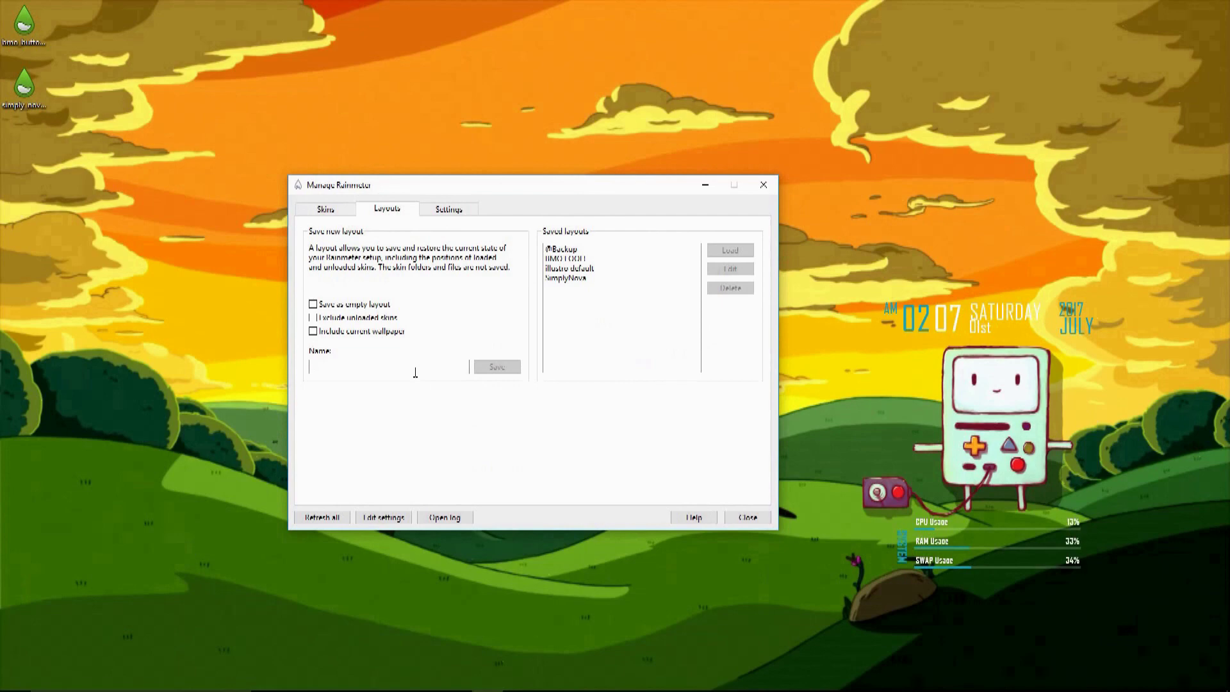
Save a layout named BMO including the current wallpaper, then load the illustro default layout
{"action": "type", "text": "BMO"}
{"action": "left_click", "coordinate": [379, 334]}
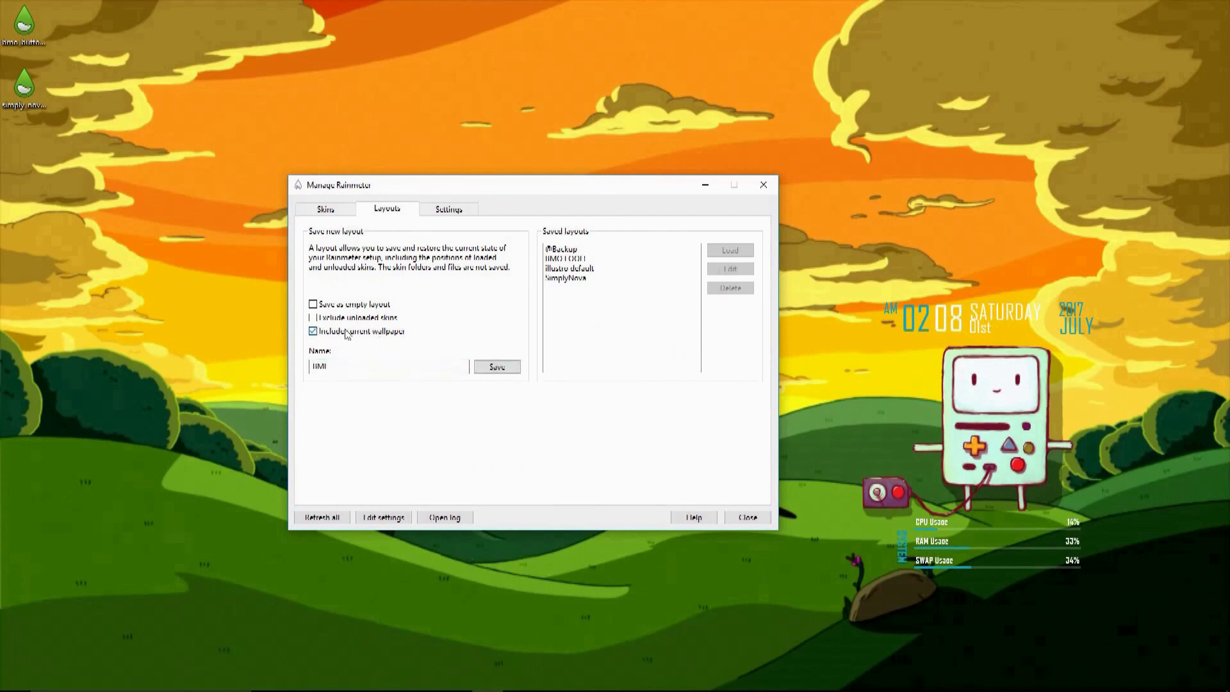
{"action": "left_click", "coordinate": [498, 367]}
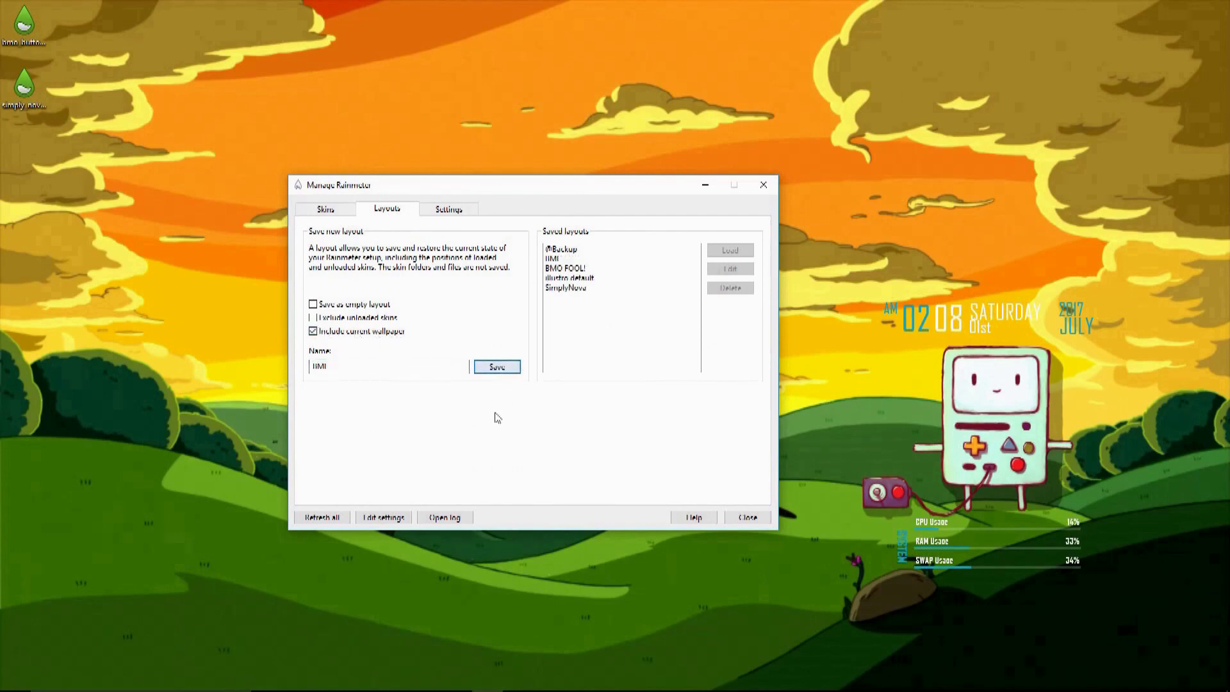
{"action": "left_click", "coordinate": [588, 278]}
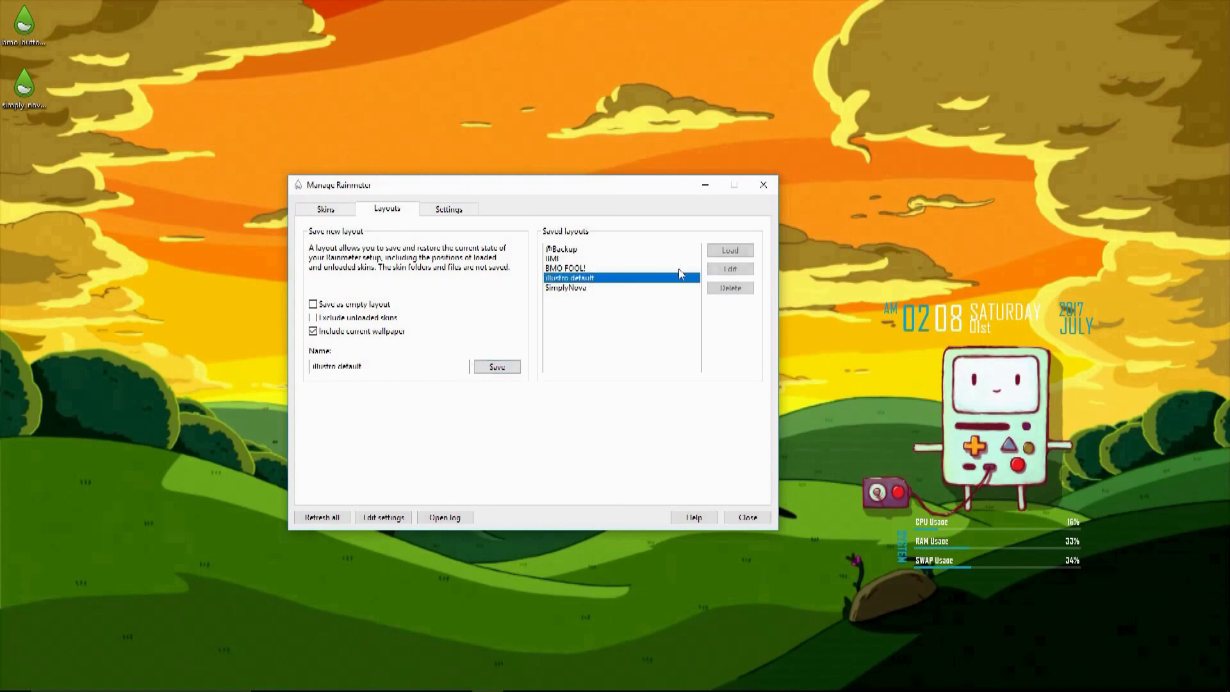
{"action": "left_click", "coordinate": [744, 257]}
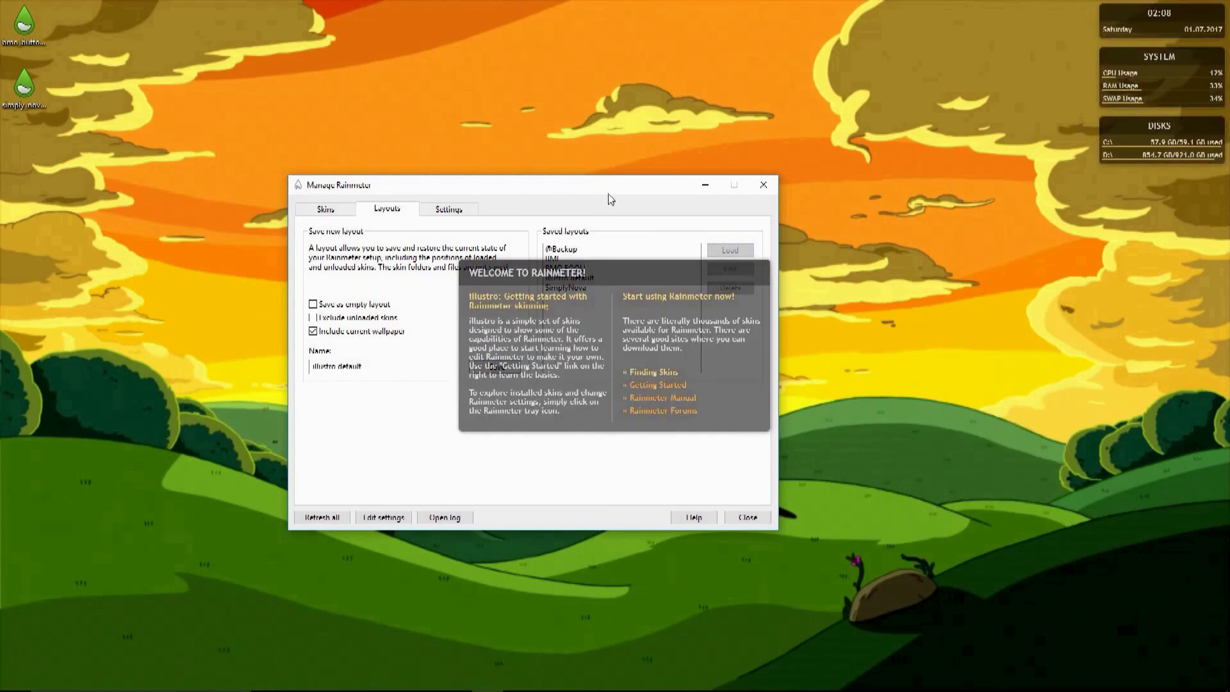
Load the saved BMO layout to bring back the BMO skin, then close the manager
{"action": "left_click_drag", "start_coordinate": [612, 192], "coordinate": [540, 79]}
{"action": "left_click", "coordinate": [554, 147]}
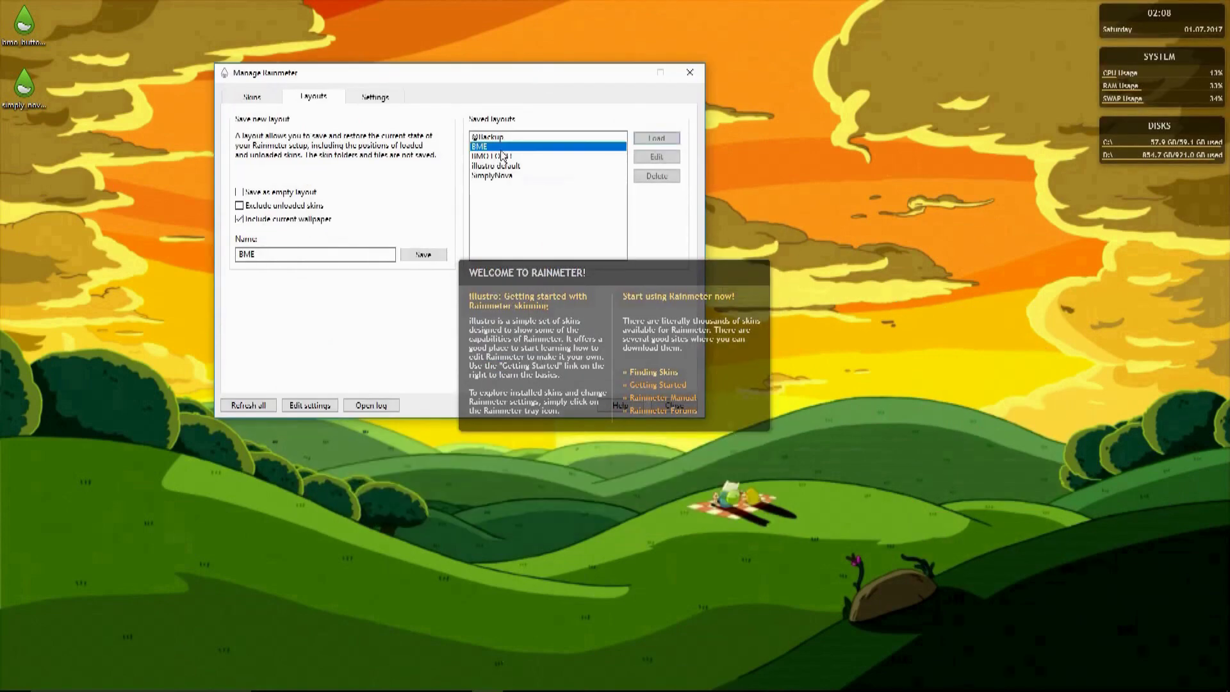
{"action": "left_click", "coordinate": [657, 138]}
{"action": "left_click", "coordinate": [691, 72]}
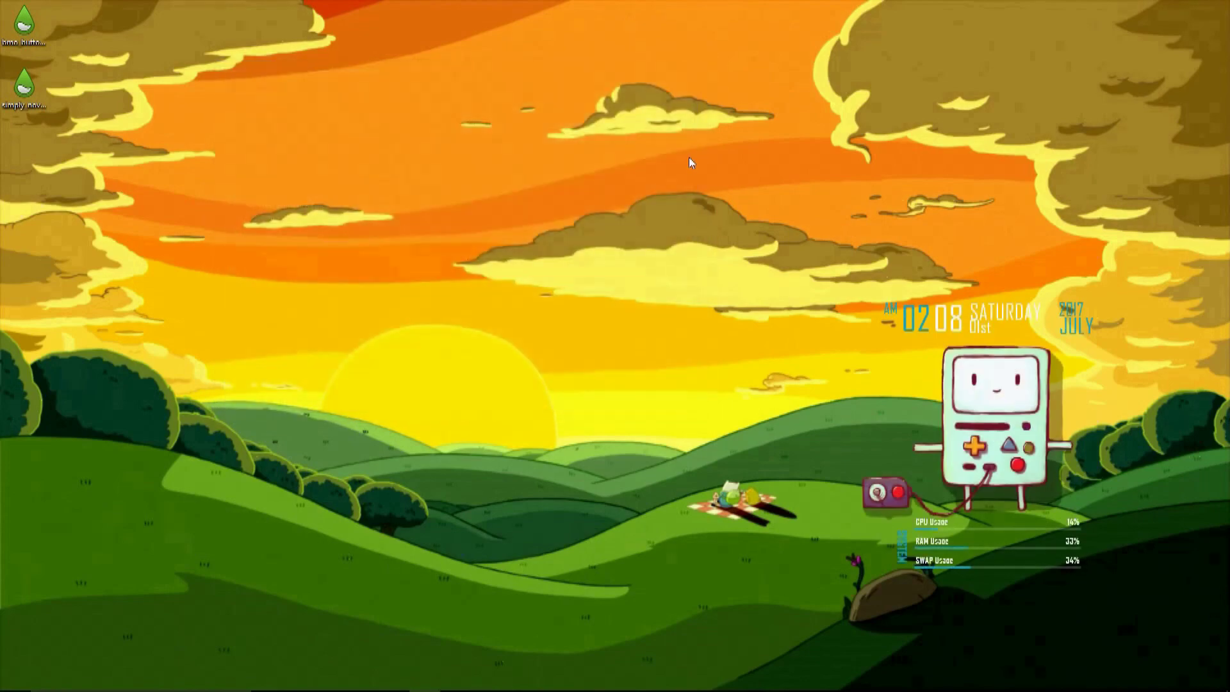